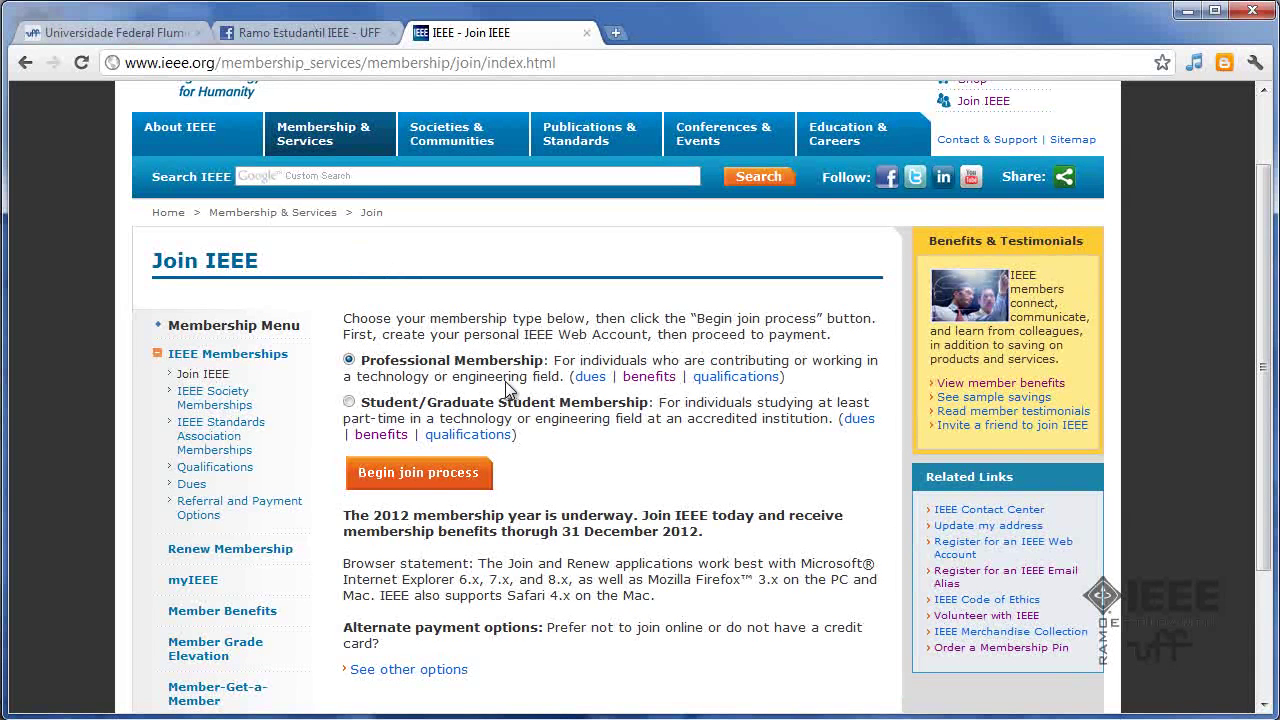
# - Choose Student/Graduate Student Membership, begin the join process and start the online registration
pyautogui.click(349, 401)
pyautogui.click(400, 476)
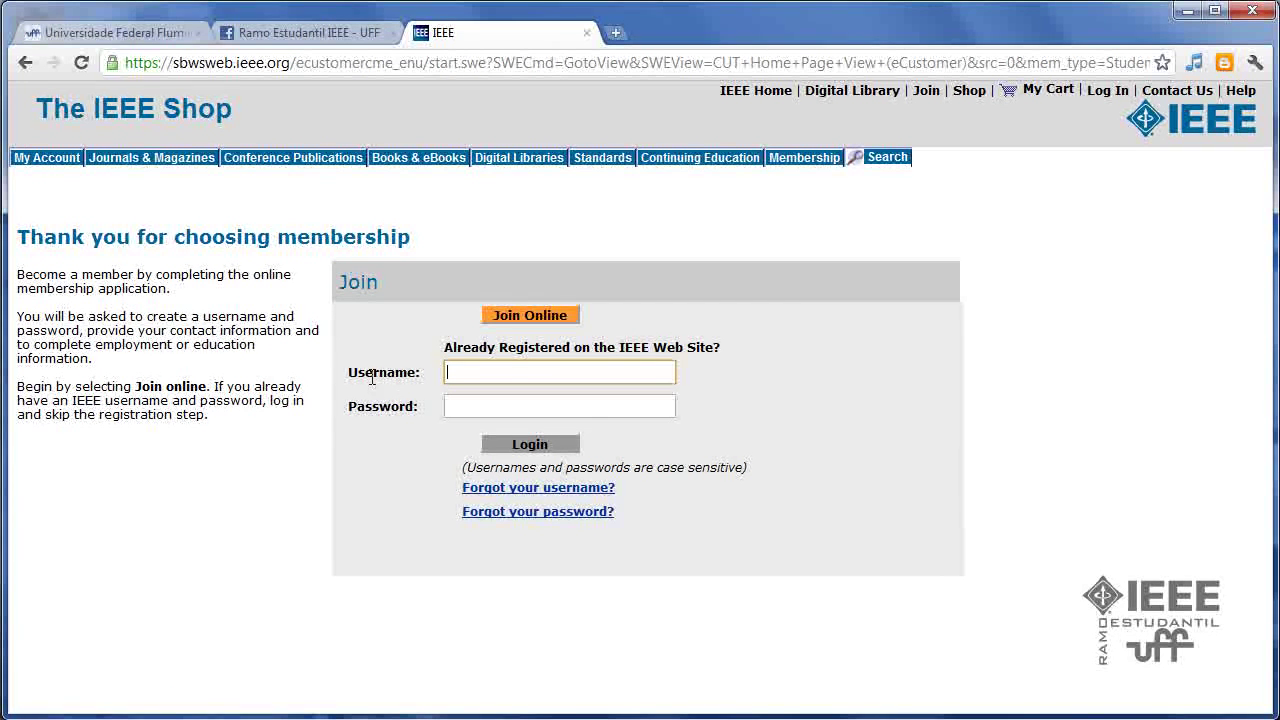
pyautogui.click(532, 316)
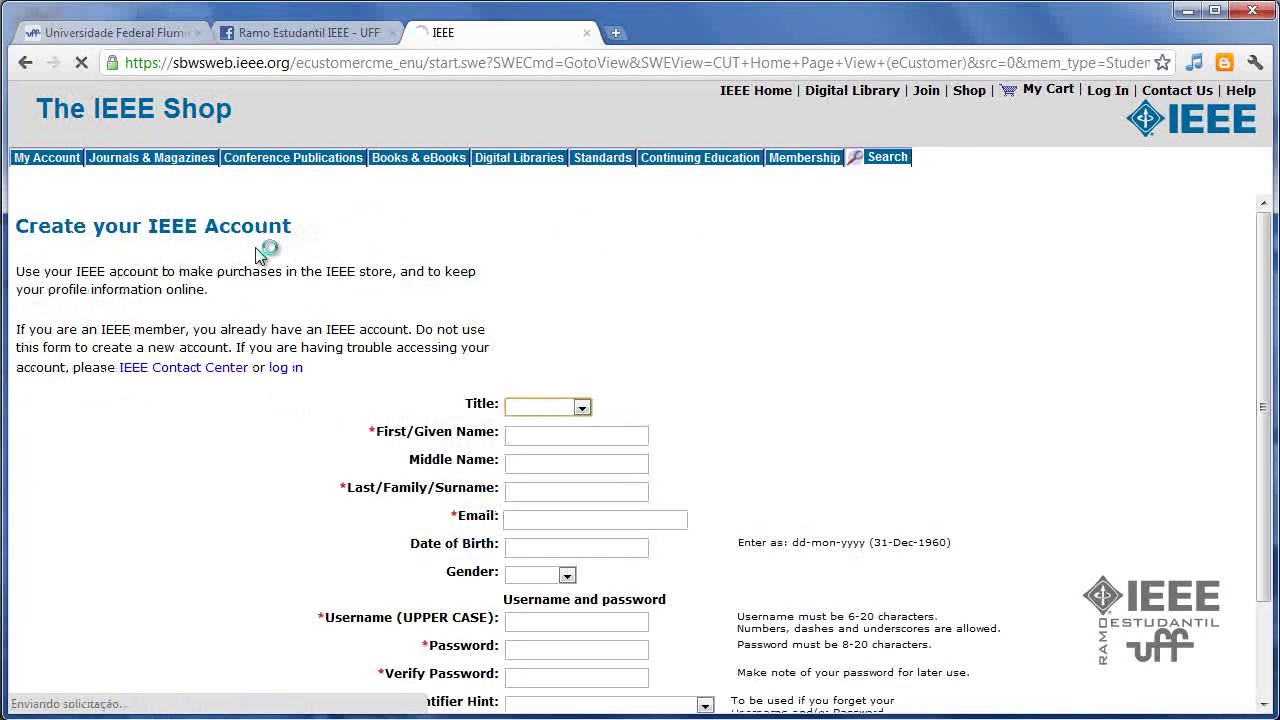
# - Review the completed IEEE account form and submit it to continue to the address information
pyautogui.scroll(-3, 697, 347)
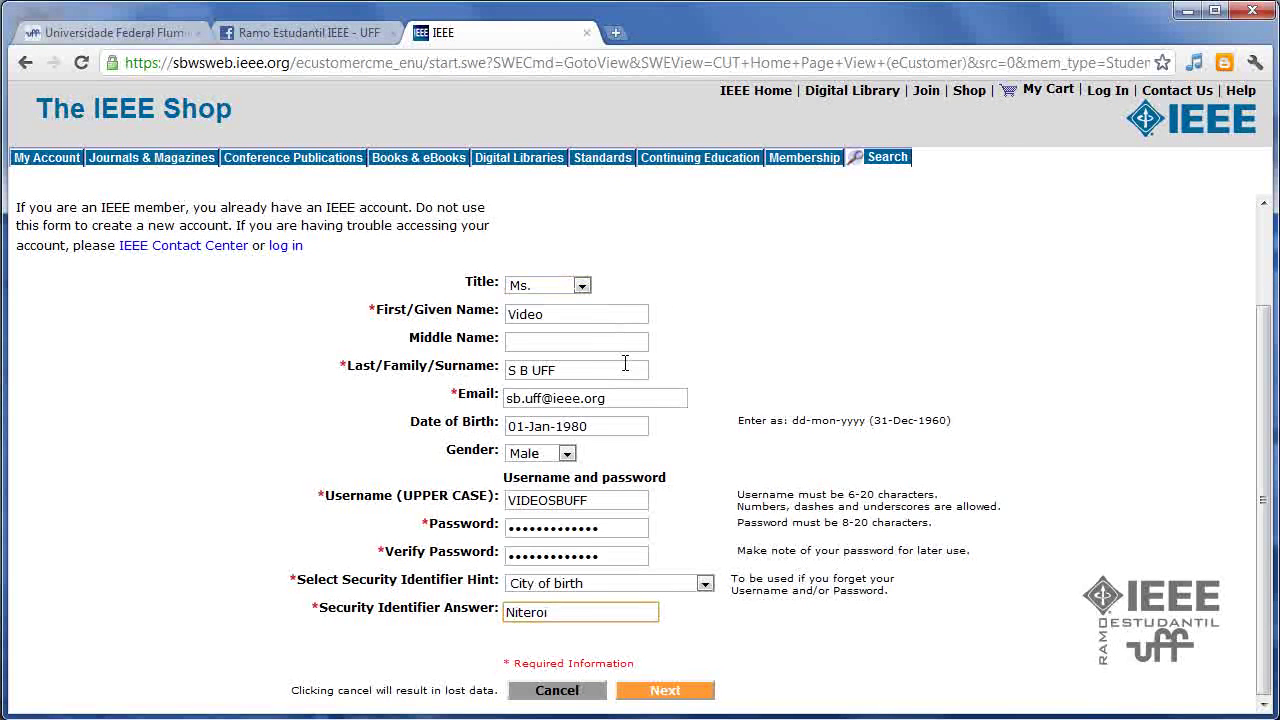
pyautogui.scroll(2, 635, 343)
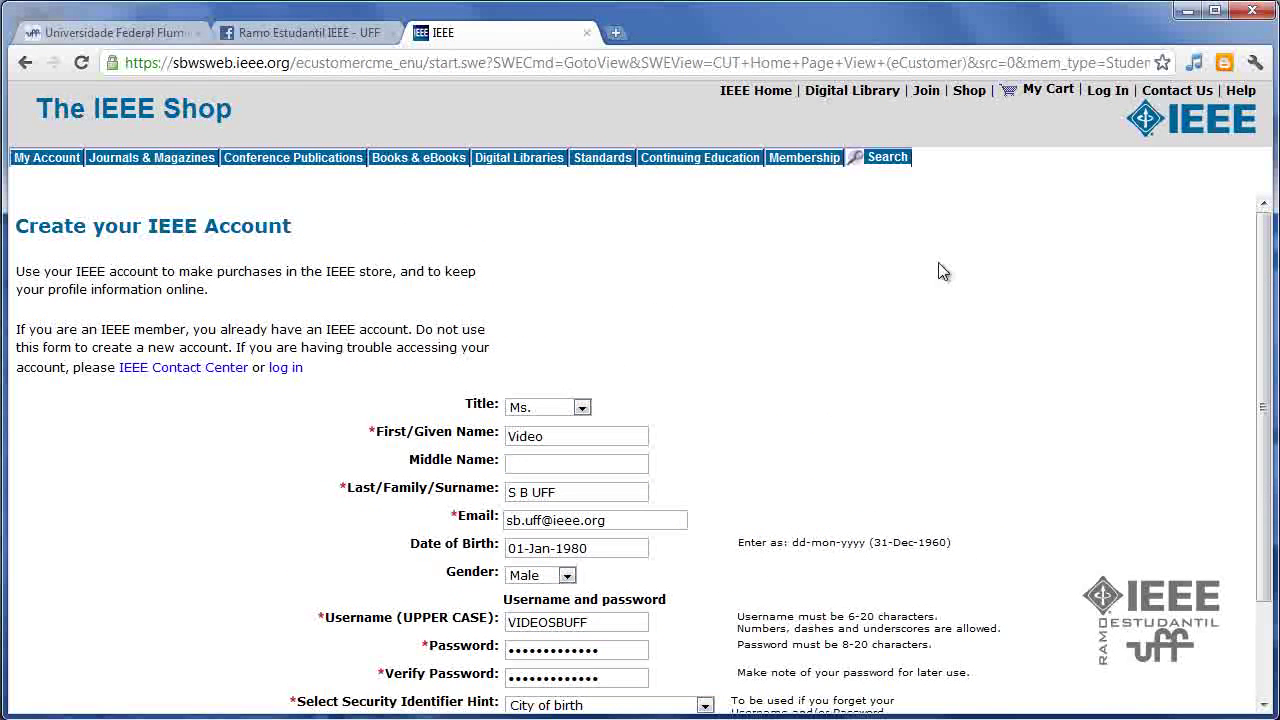
pyautogui.scroll(-2, 783, 403)
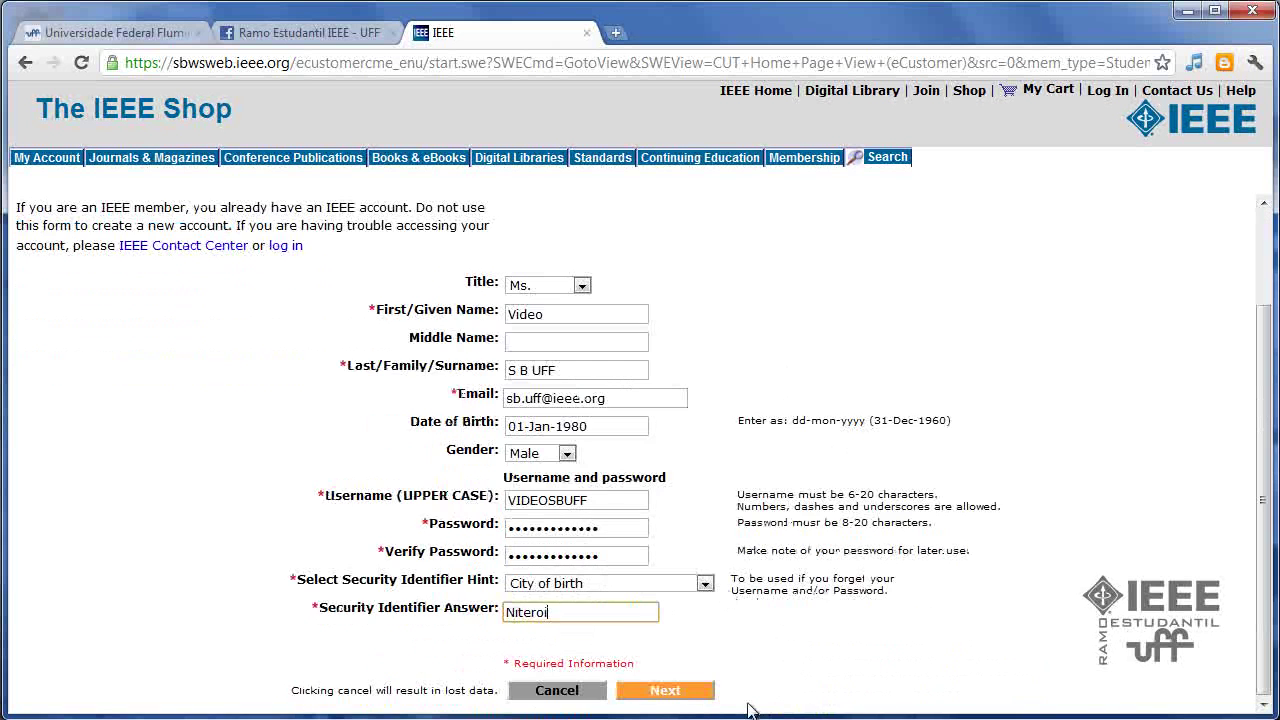
pyautogui.click(665, 691)
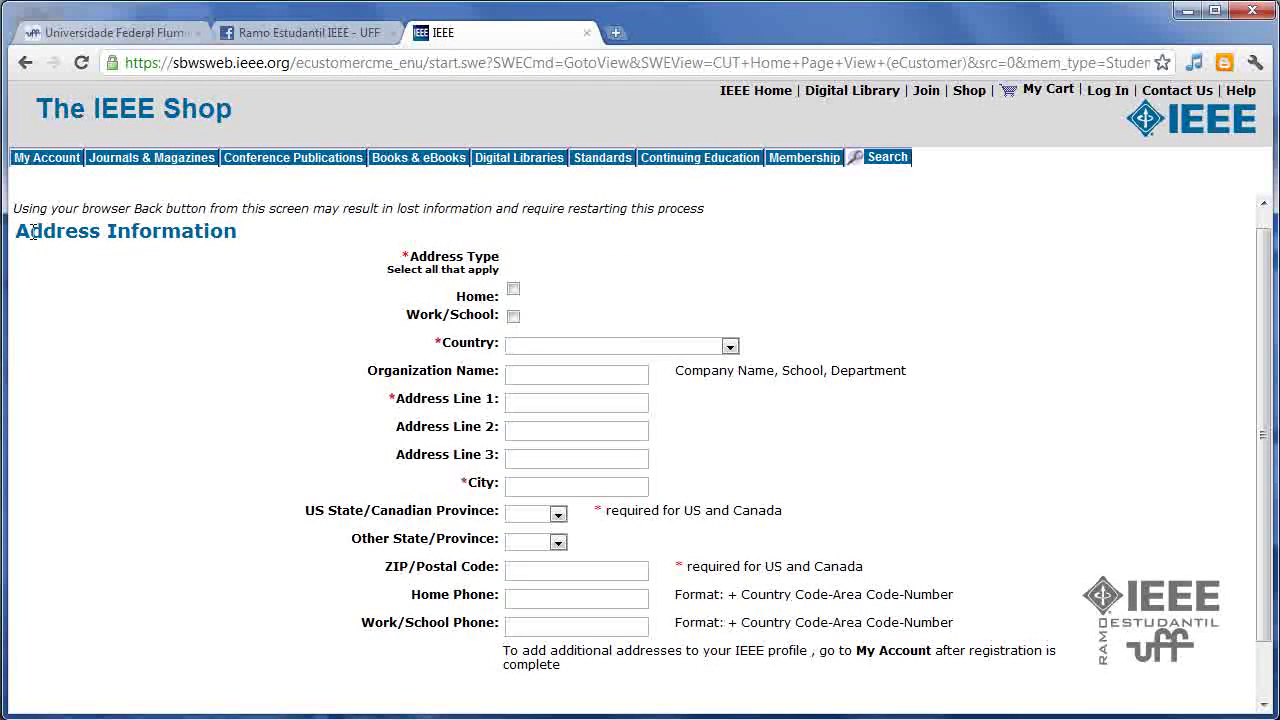
# - Review the filled-in work/school address details and try to submit the address form
pyautogui.scroll(-1, 678, 304)
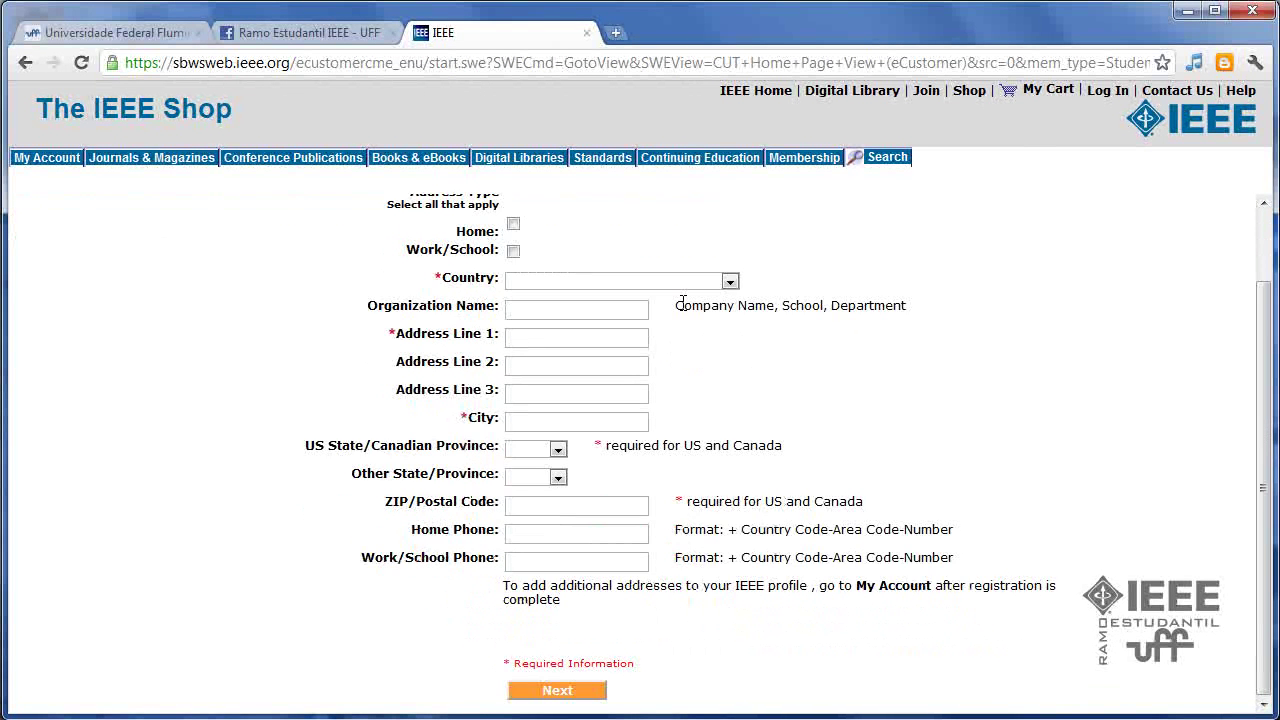
pyautogui.scroll(1, 749, 343)
pyautogui.scroll(-1, 749, 353)
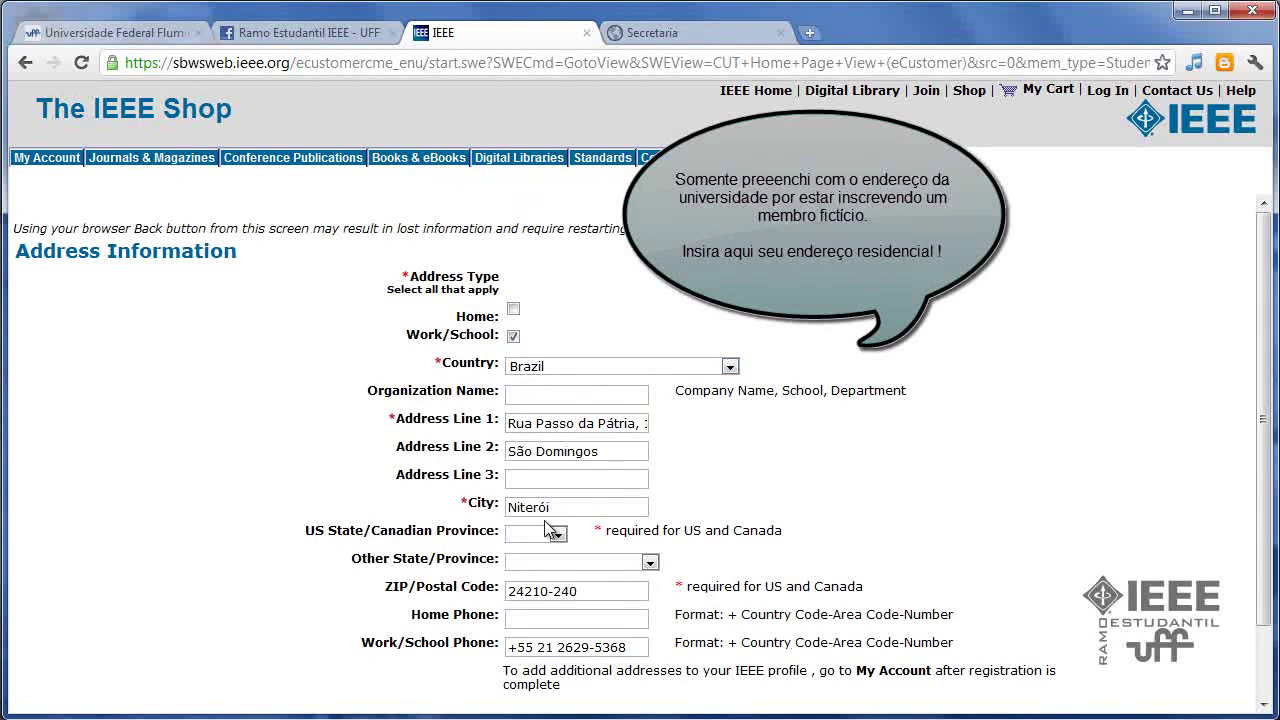
pyautogui.scroll(-1, 506, 305)
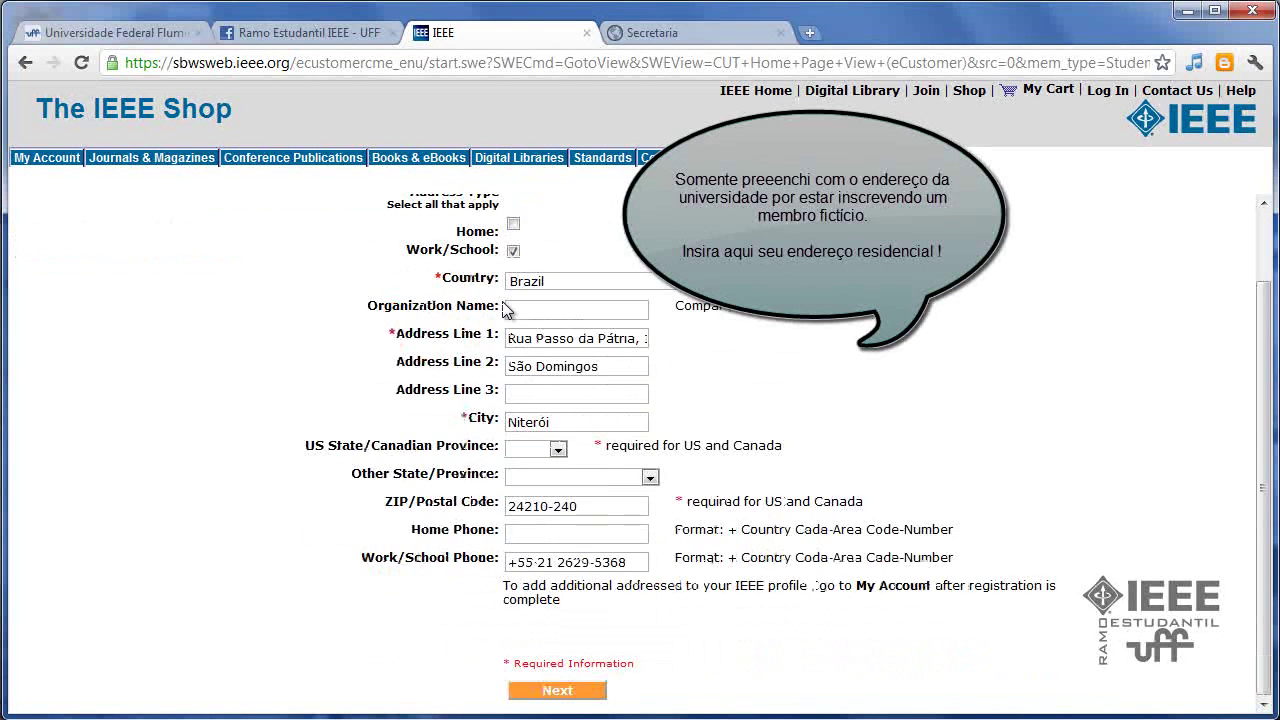
pyautogui.scroll(1, 506, 308)
pyautogui.scroll(-1, 588, 330)
pyautogui.click(561, 692)
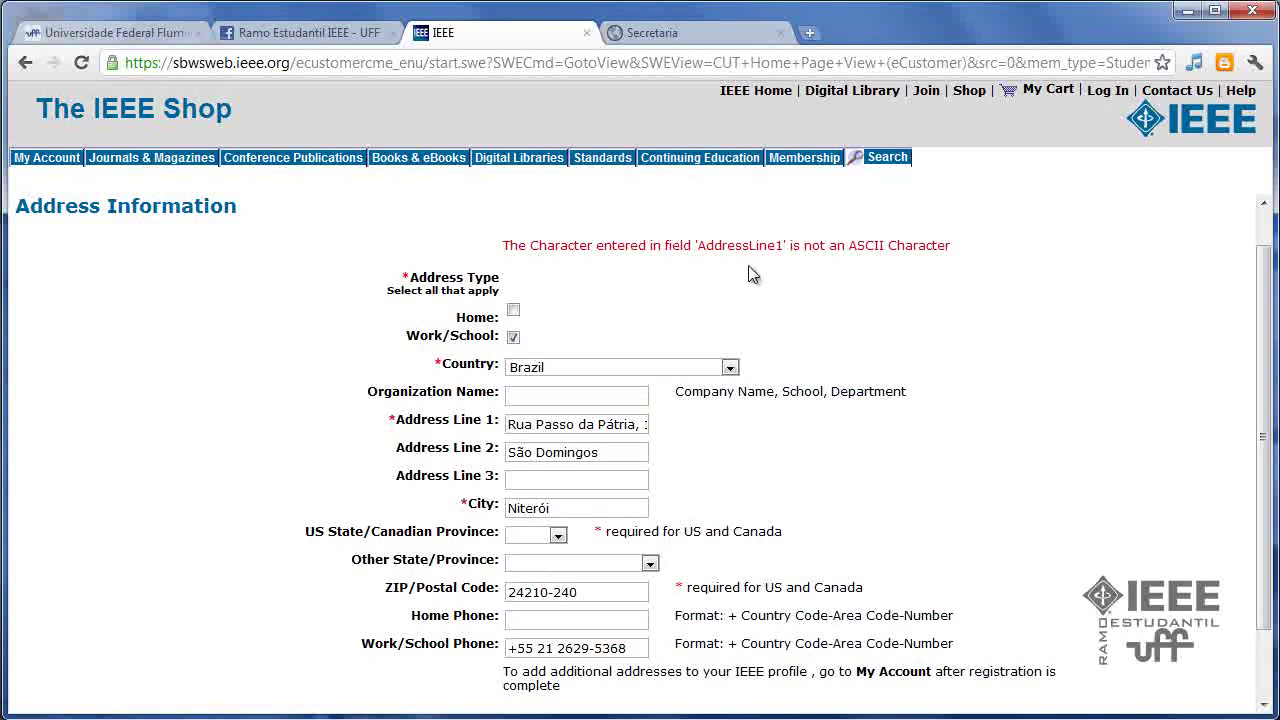
# - Replace the accented letter in Address Line 1 with a plain "a" and check the rest of the line
pyautogui.click(611, 427)
pyautogui.press('BackSpace')
pyautogui.write('a')
pyautogui.press('Right')
pyautogui.press('Right')
pyautogui.press('Right')
pyautogui.press('Right')
pyautogui.press('Right')
pyautogui.press('Right')
pyautogui.press('Right')
pyautogui.press('Right')
pyautogui.press('Right')
pyautogui.press('Right')
pyautogui.press('Right')
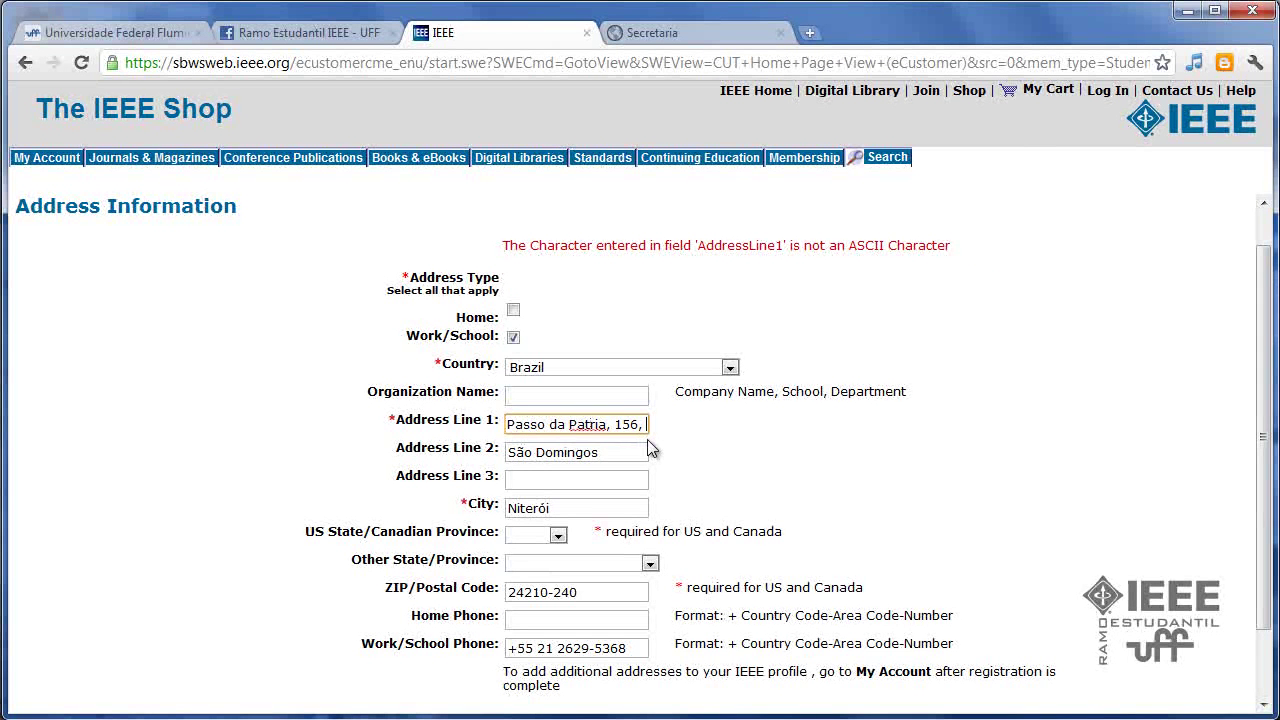
pyautogui.press('Right')
pyautogui.press('Right')
pyautogui.press('Right')
pyautogui.press('Right')
pyautogui.press('Right')
pyautogui.press('Right')
pyautogui.press('Right')
pyautogui.press('Right')
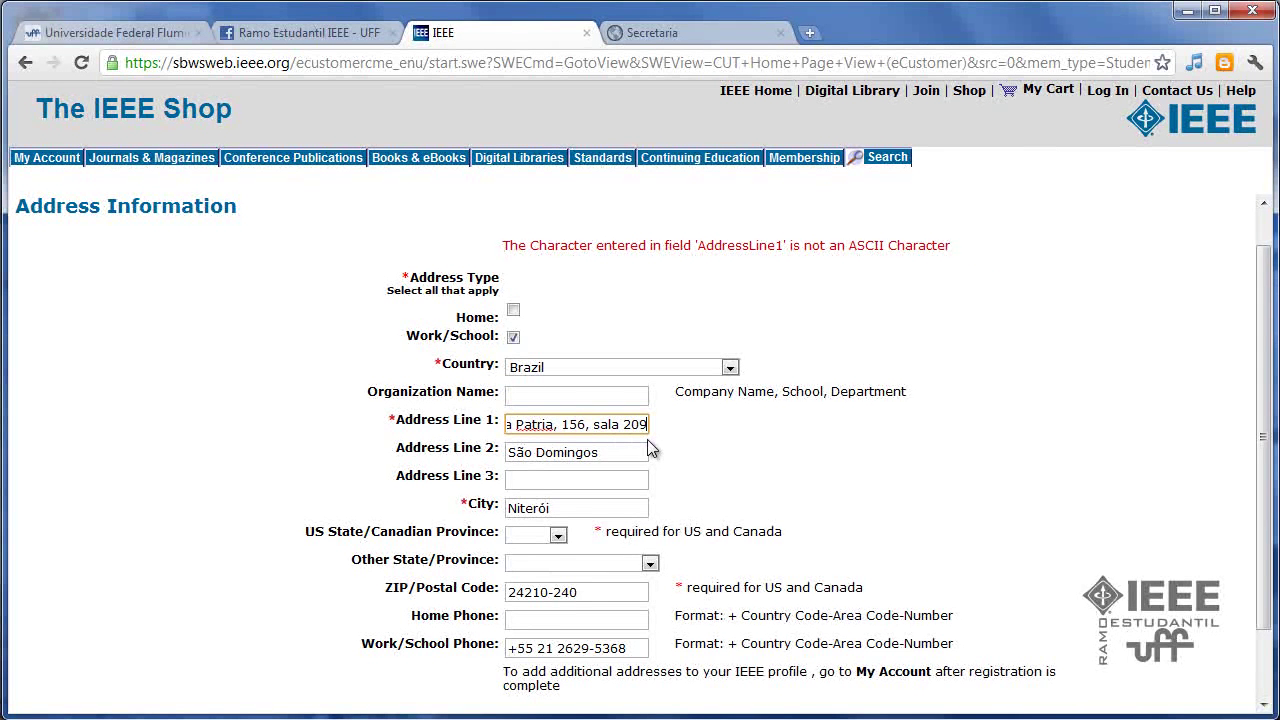
# - Replace the accented letter in Address Line 2 with a plain "a"
pyautogui.click(524, 451)
pyautogui.press('BackSpace')
pyautogui.write('a')
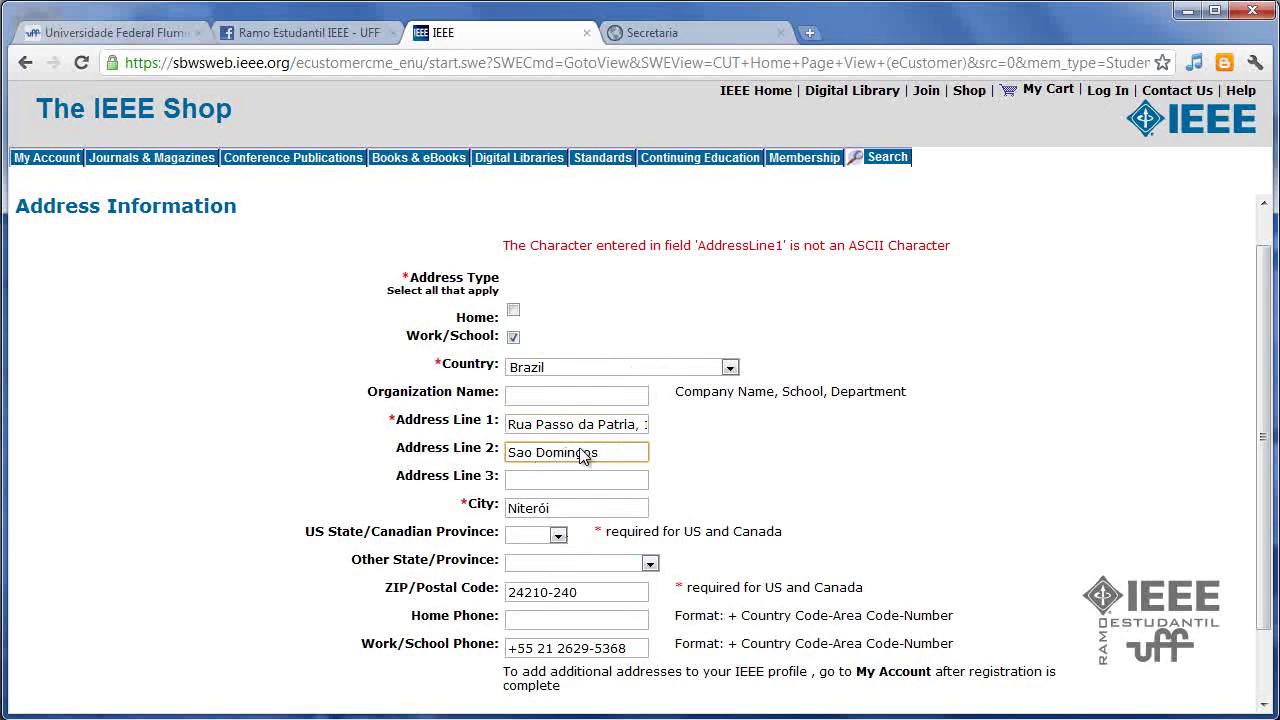
pyautogui.click(740, 532)
# - Replace the accented letter in the city name with a plain "o" and submit the address form
pyautogui.scroll(-1, 533, 445)
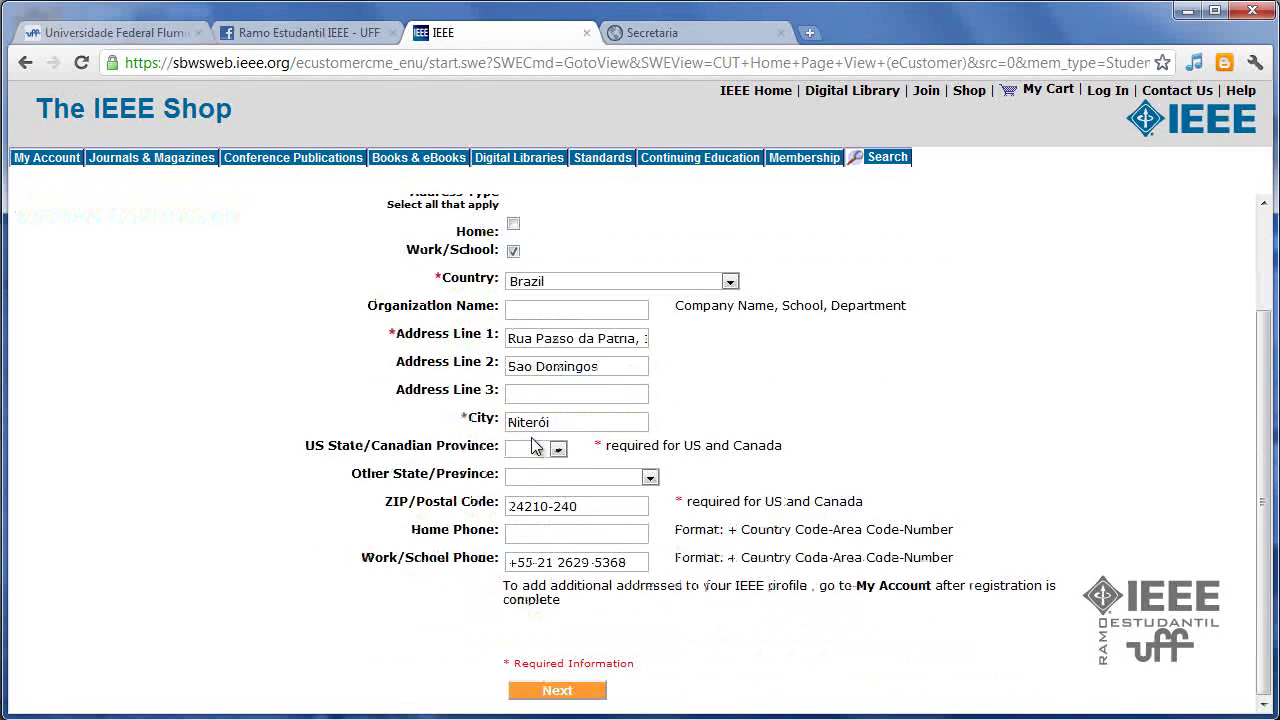
pyautogui.click(541, 422)
pyautogui.press('BackSpace')
pyautogui.write('o')
pyautogui.click(742, 530)
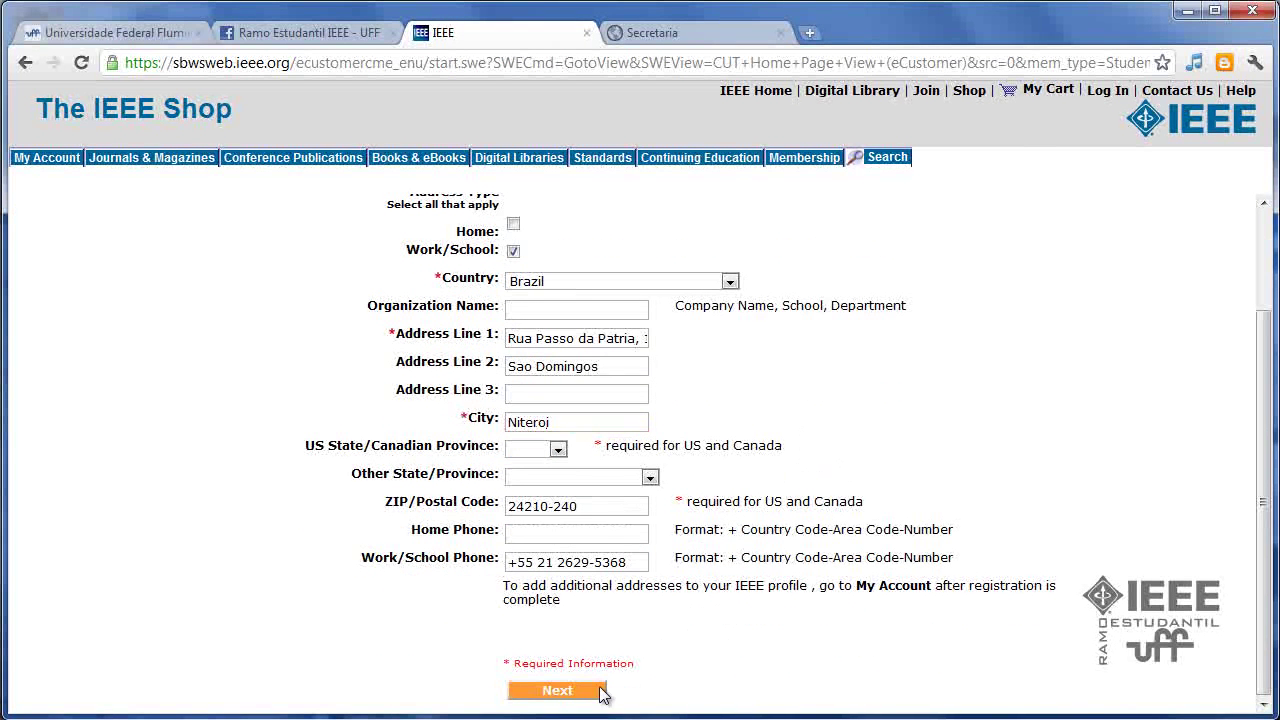
pyautogui.click(592, 692)
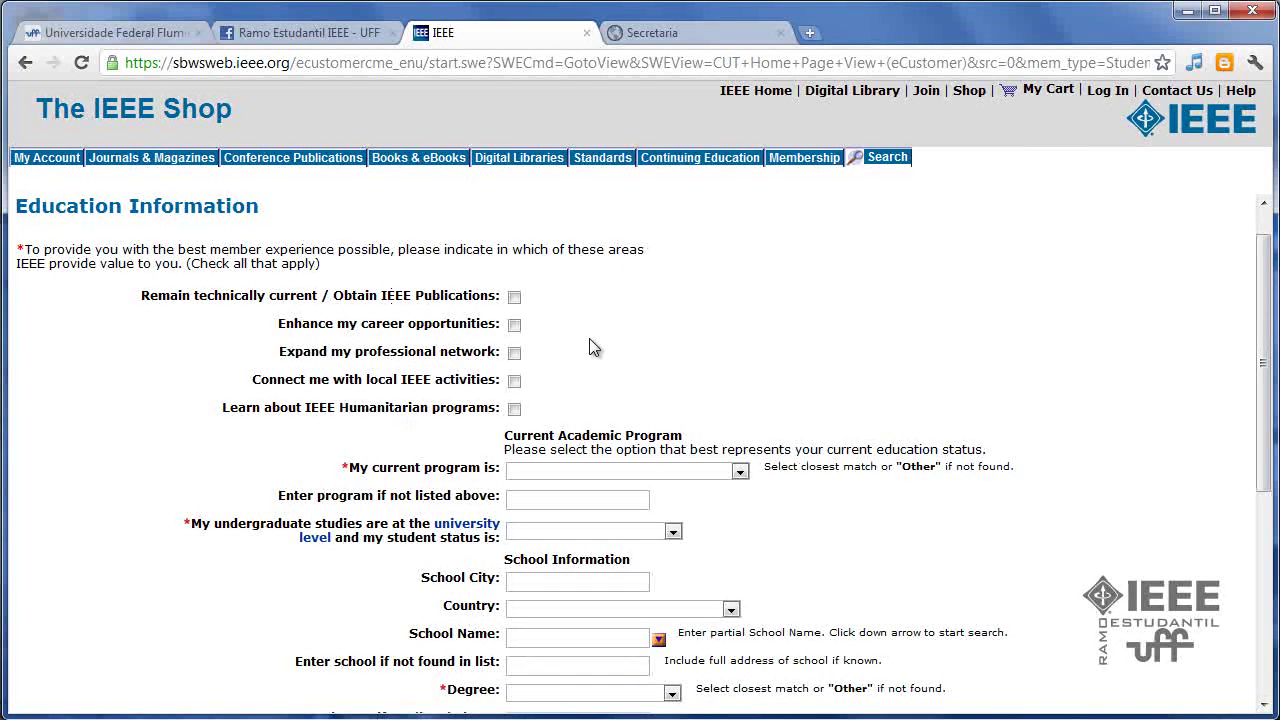
# - Select all five areas of IEEE value, from remaining technically current to learning about Humanitarian programs
pyautogui.click(514, 297)
pyautogui.click(514, 325)
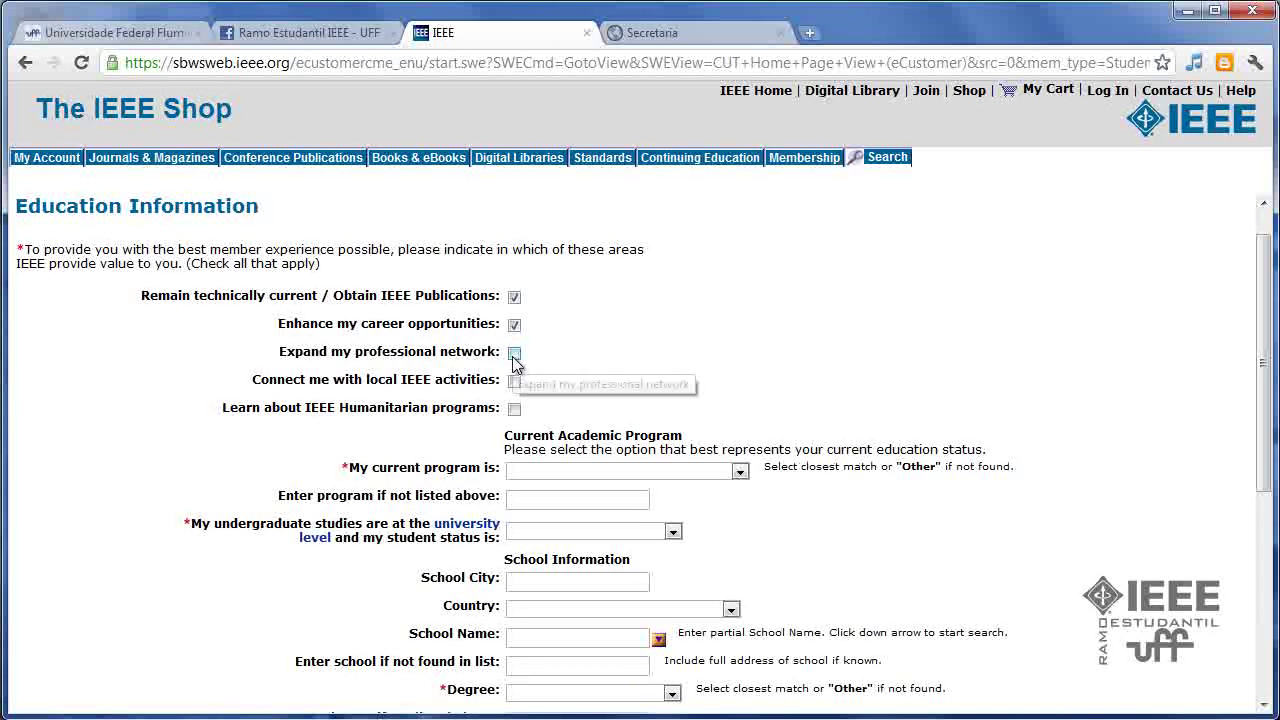
pyautogui.click(514, 353)
pyautogui.click(514, 381)
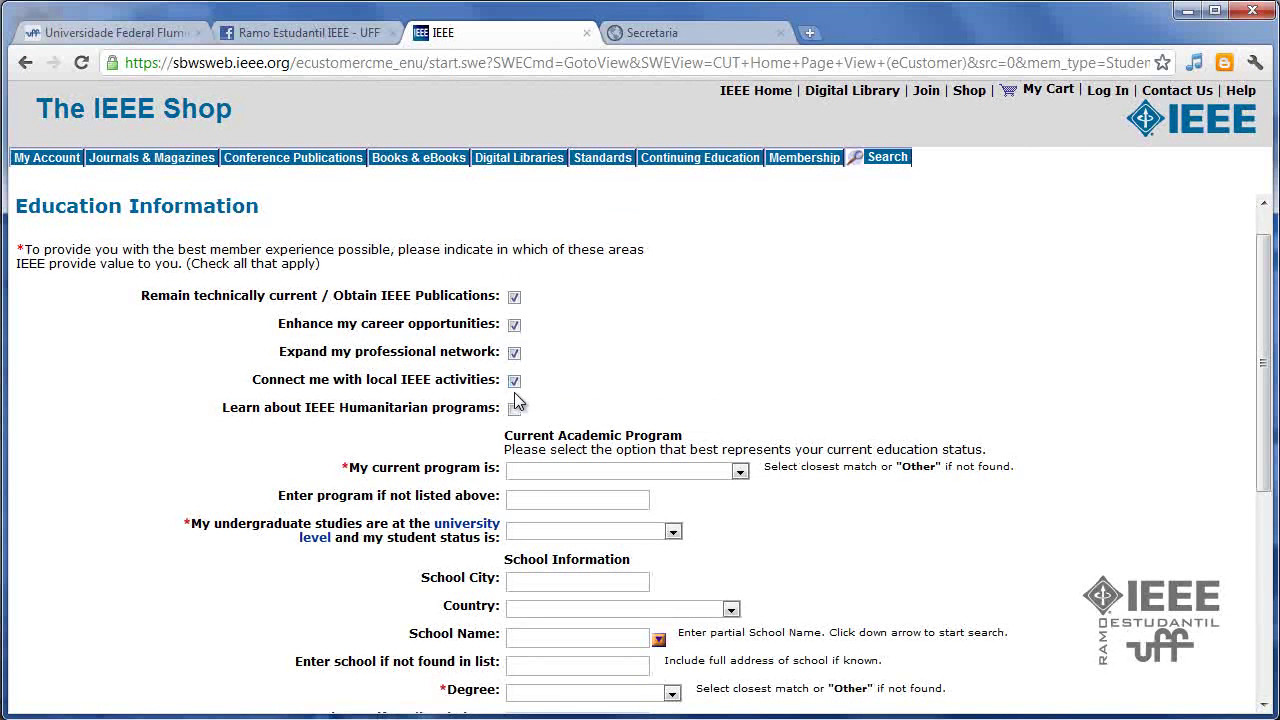
pyautogui.click(514, 409)
# - Set the current academic program to Electrical Engrg
pyautogui.click(740, 471)
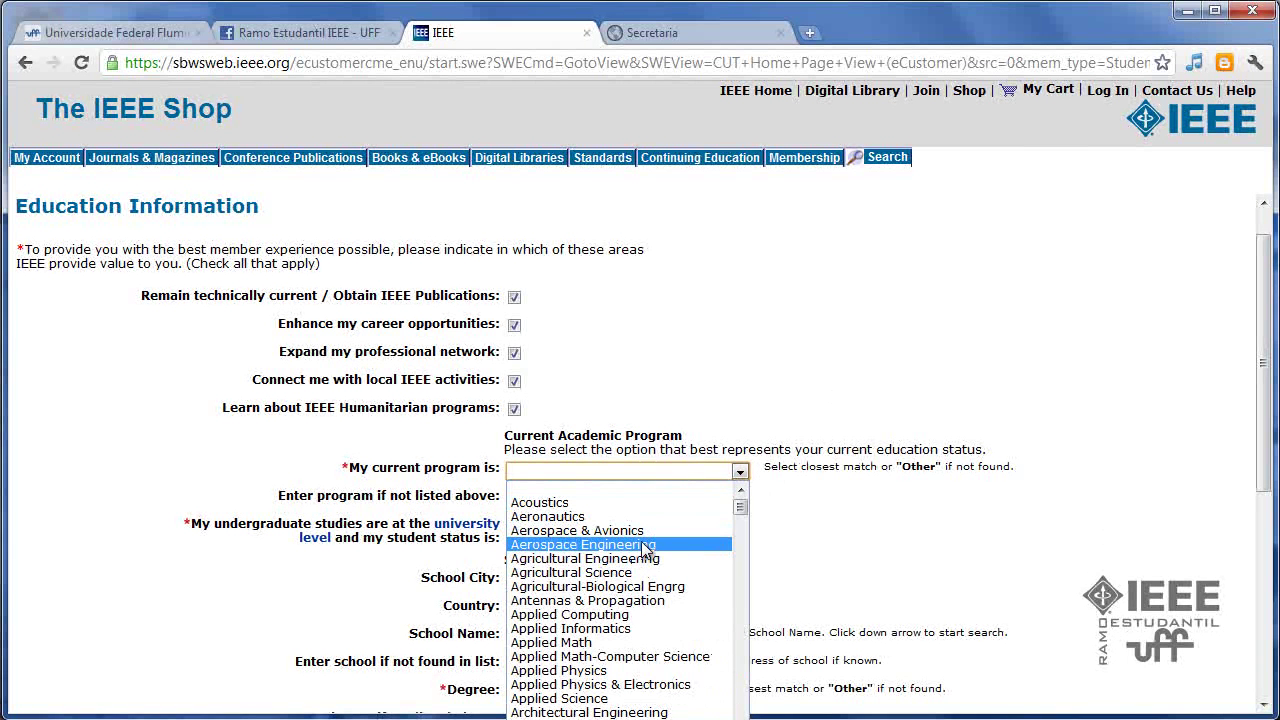
pyautogui.write('eng')
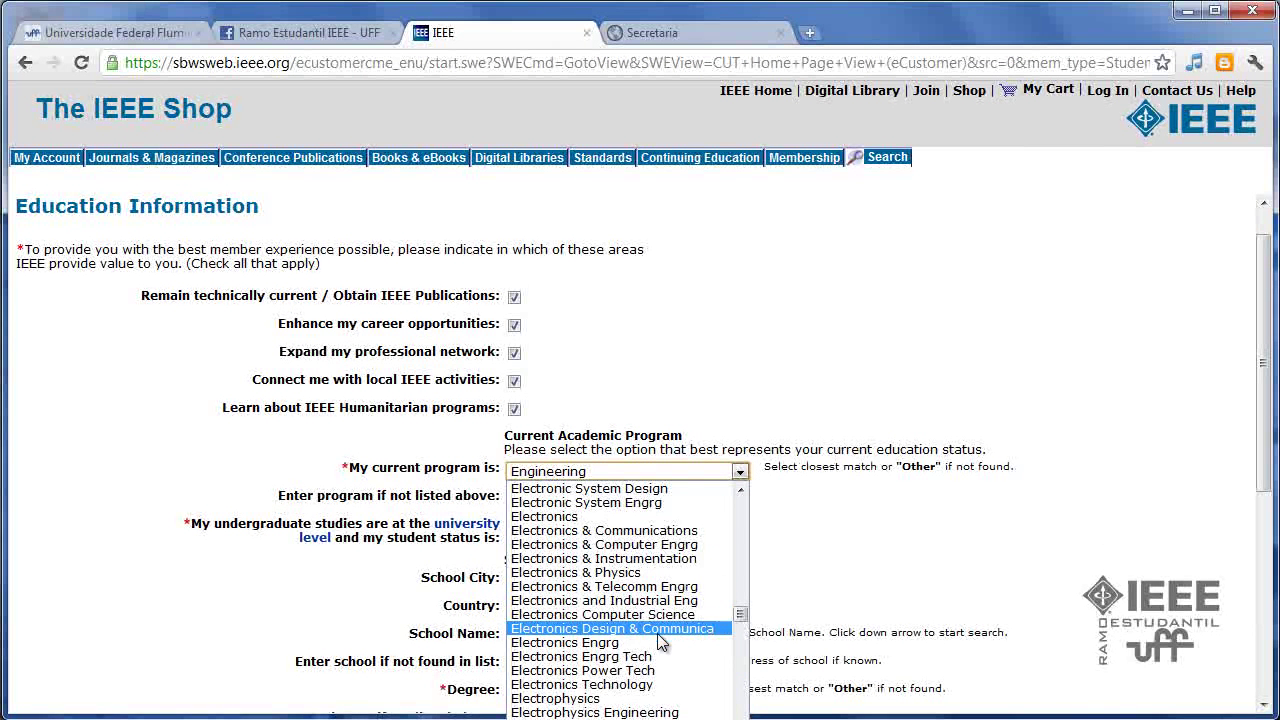
pyautogui.scroll(-5, 641, 638)
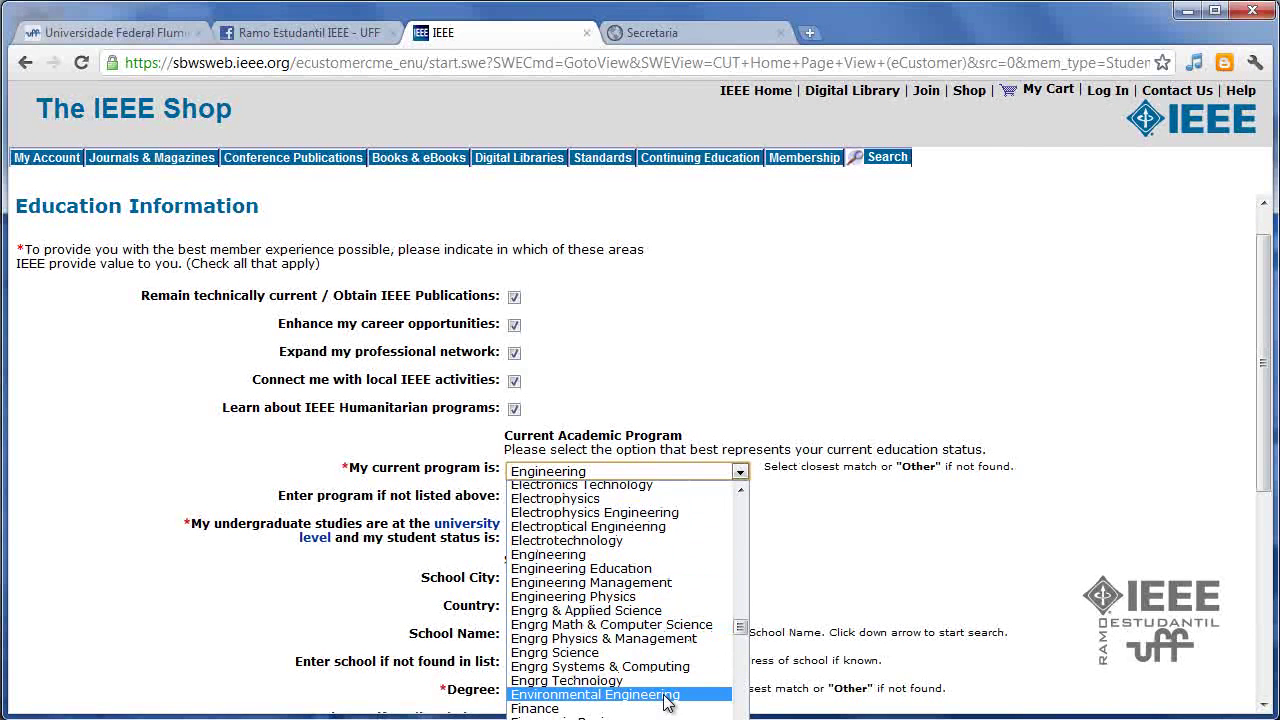
pyautogui.scroll(7, 666, 702)
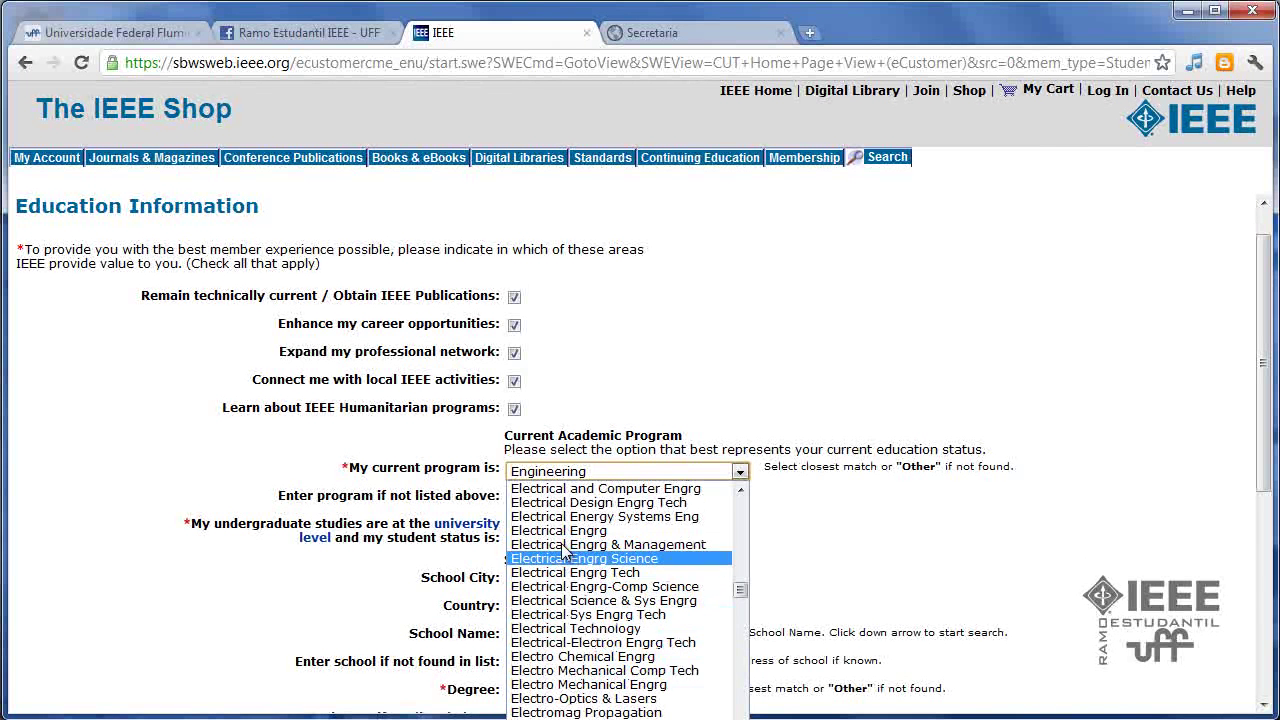
pyautogui.click(572, 531)
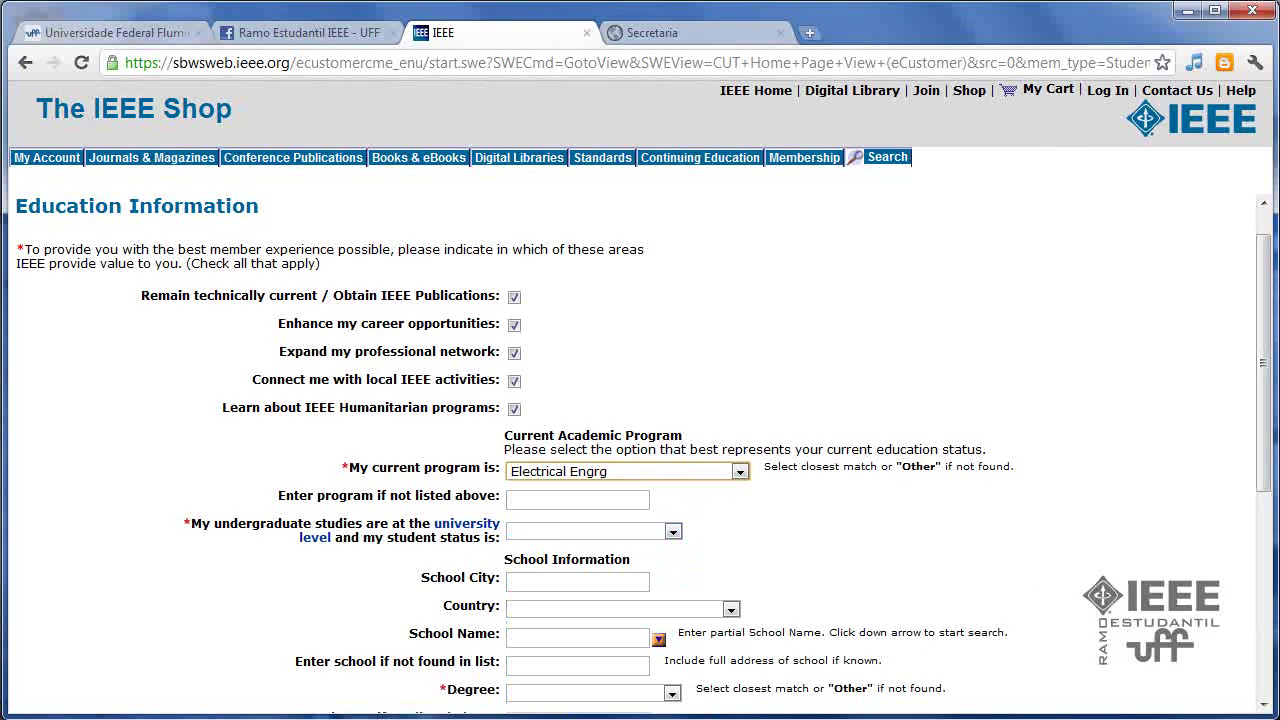
# - Set the student status for the university-level undergraduate studies to Undergraduate Student
pyautogui.click(674, 532)
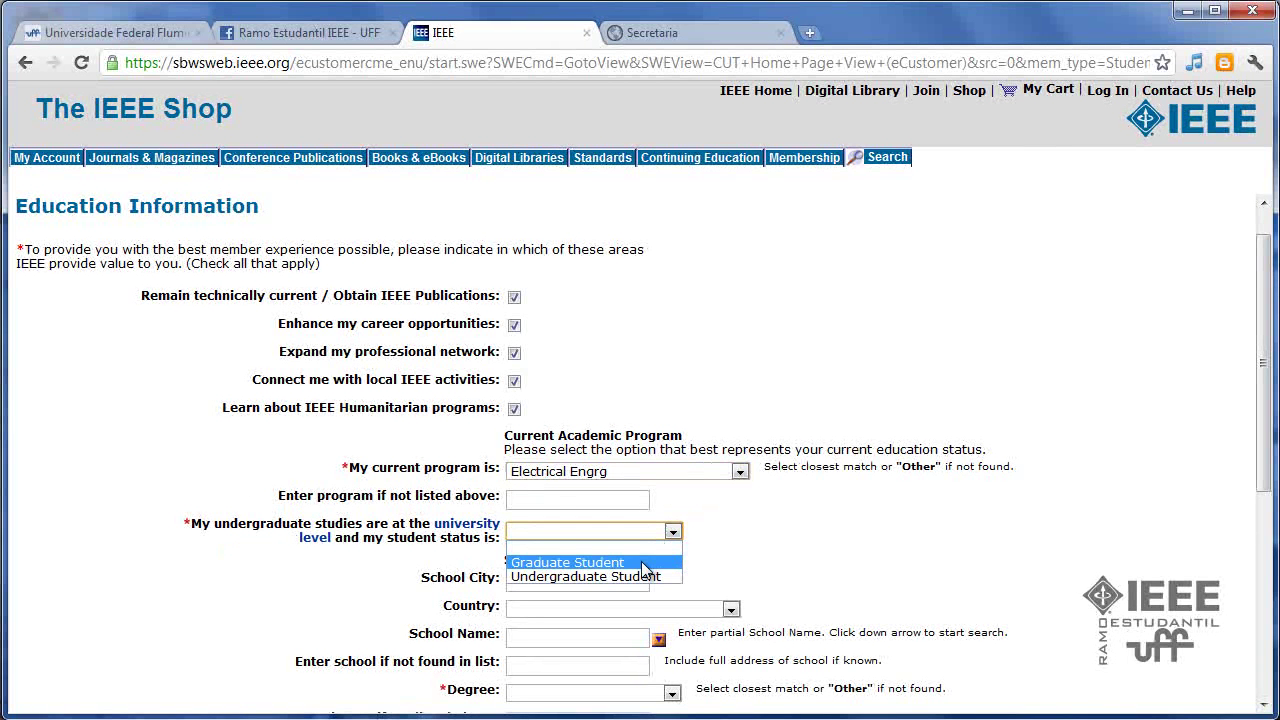
pyautogui.click(641, 563)
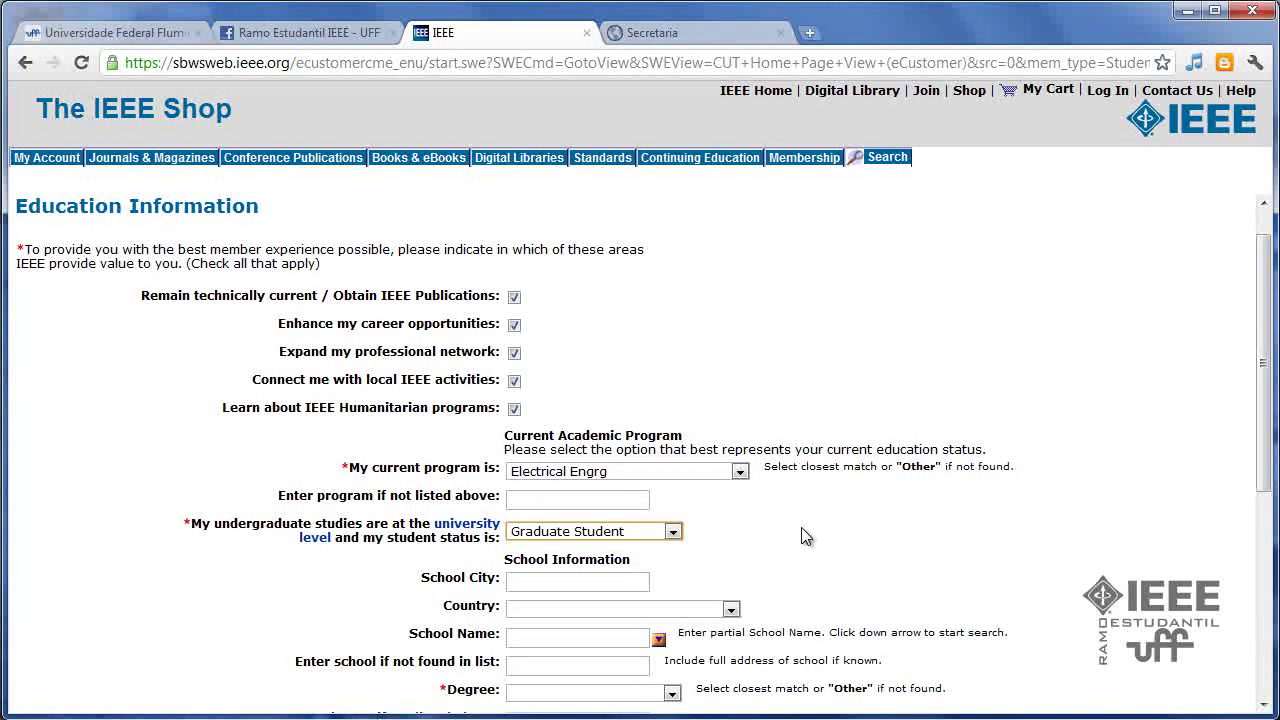
pyautogui.click(673, 532)
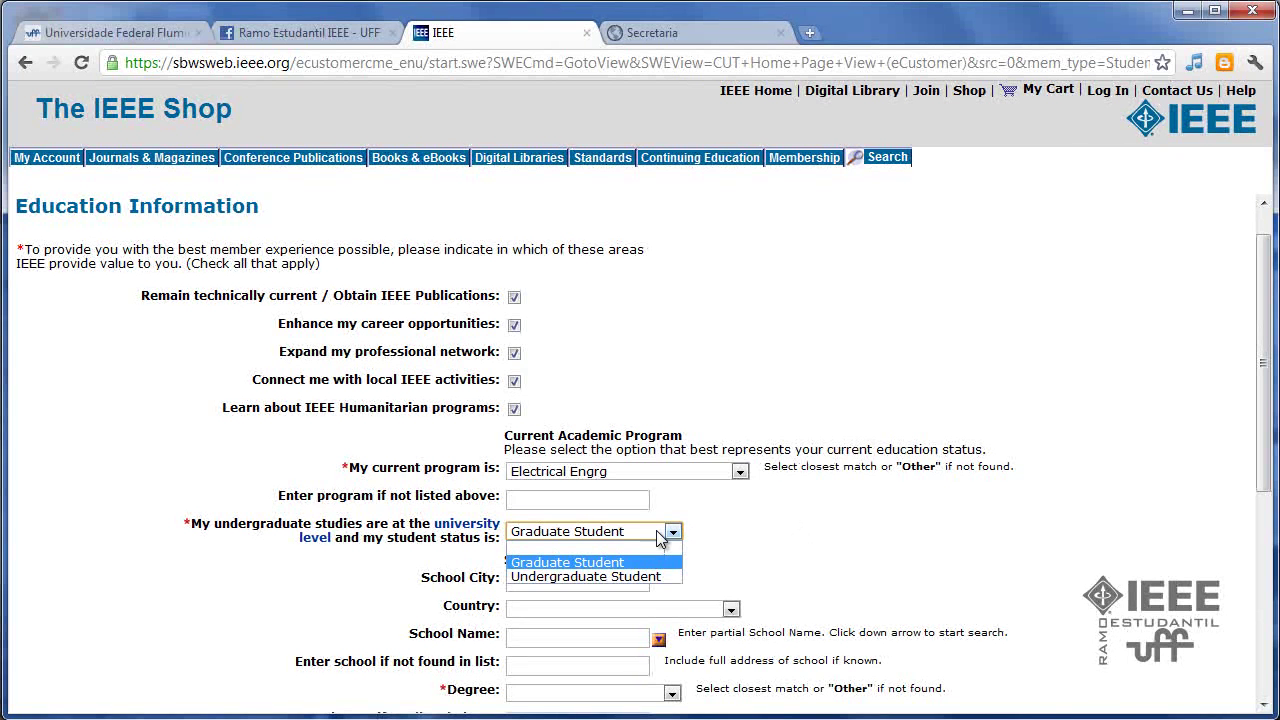
pyautogui.click(600, 576)
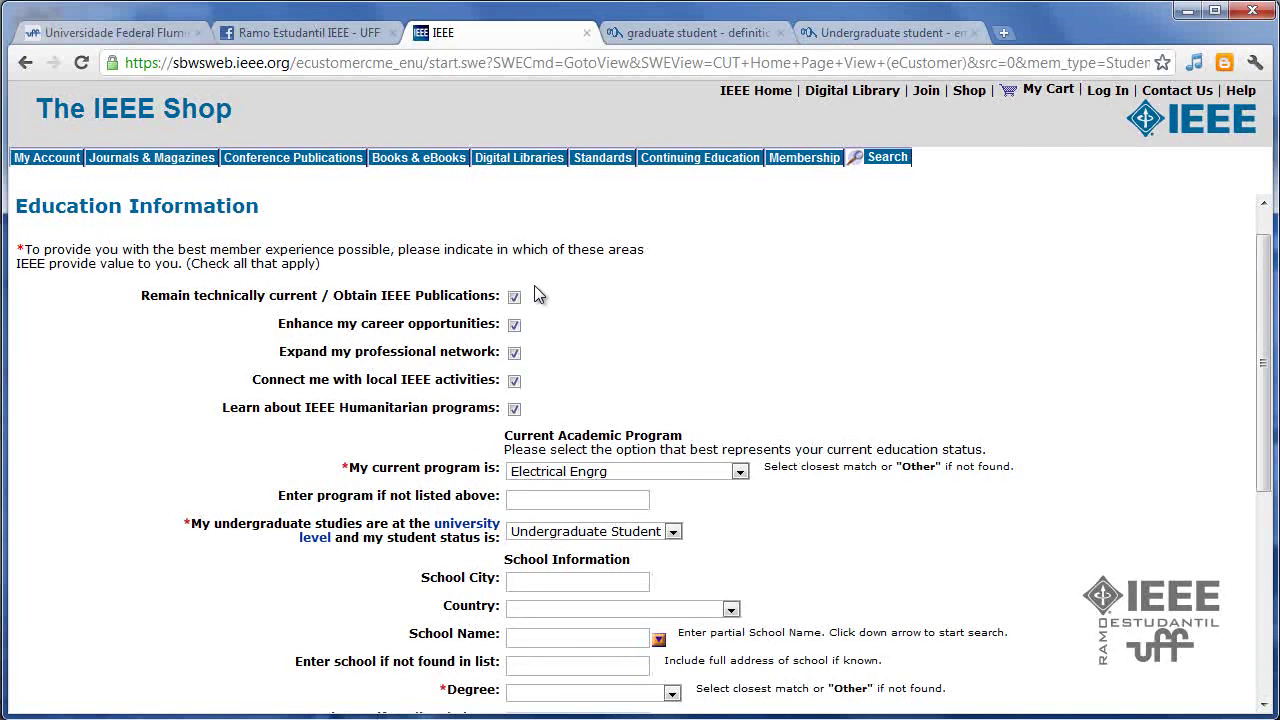
# - Check the dictionary definitions of undergraduate and graduate student, and reselect Undergraduate Student as the status
pyautogui.hotkey('ctrl', '9')
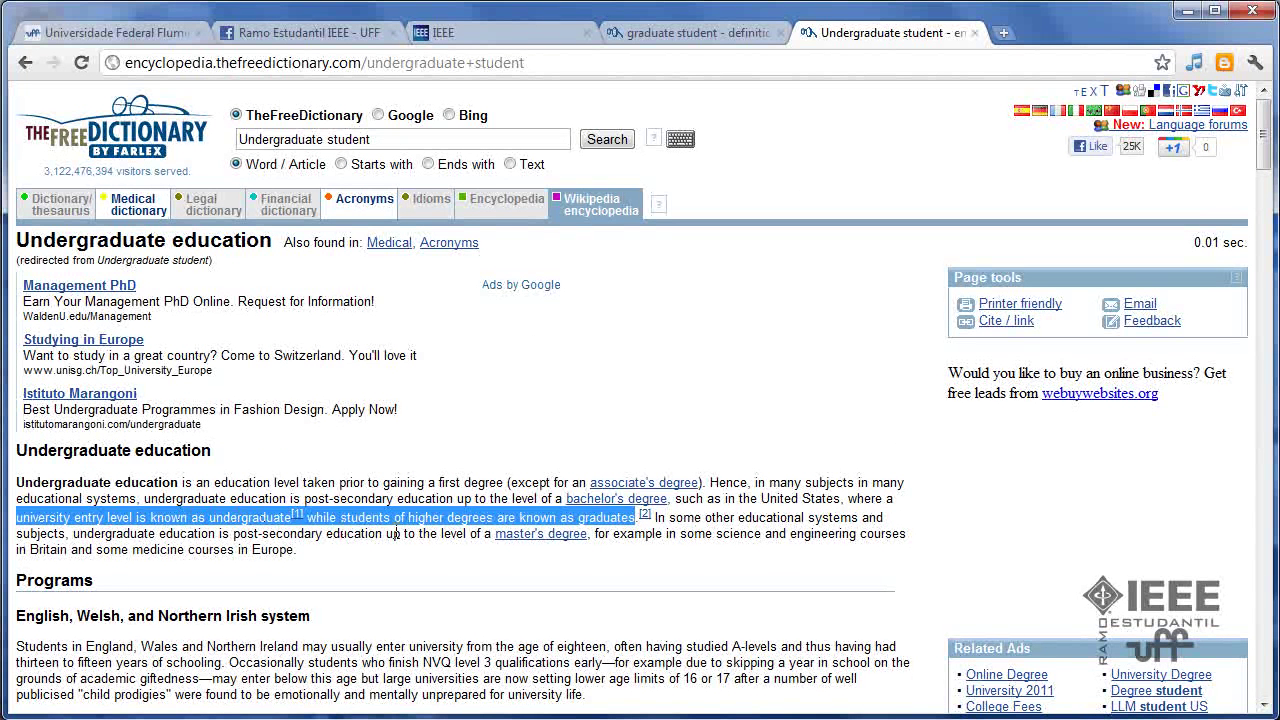
pyautogui.click(703, 33)
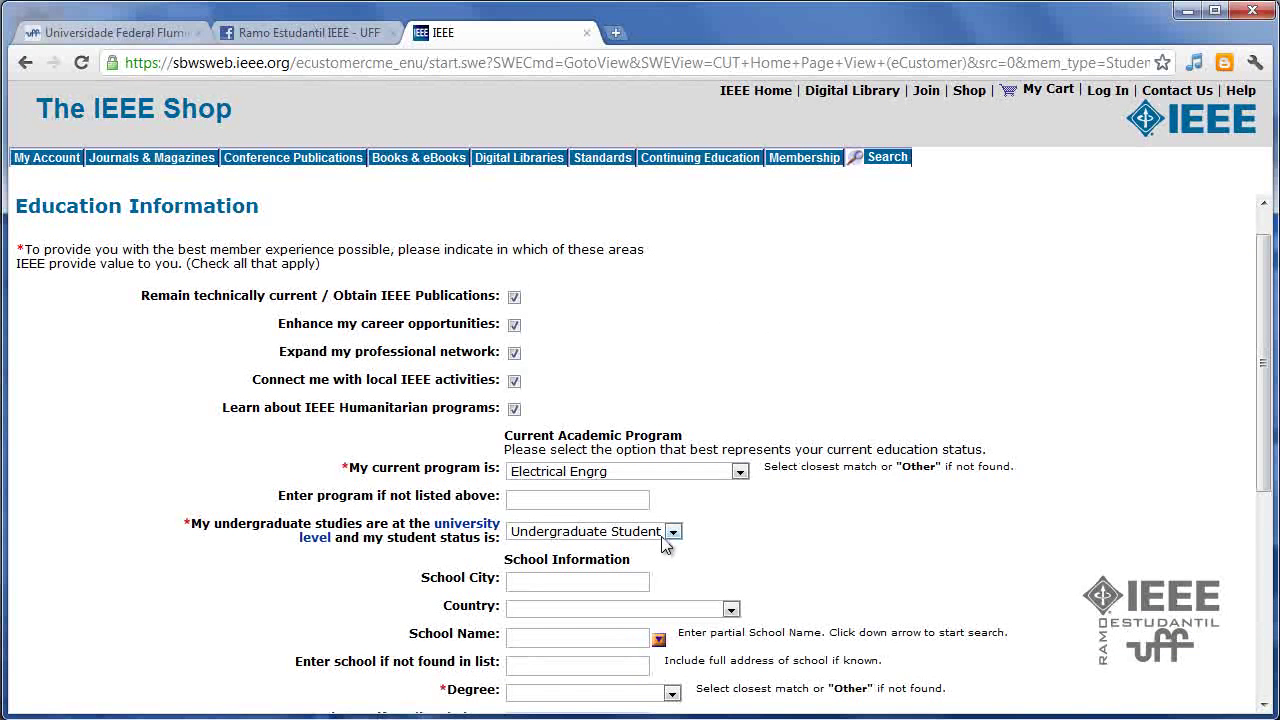
pyautogui.click(673, 532)
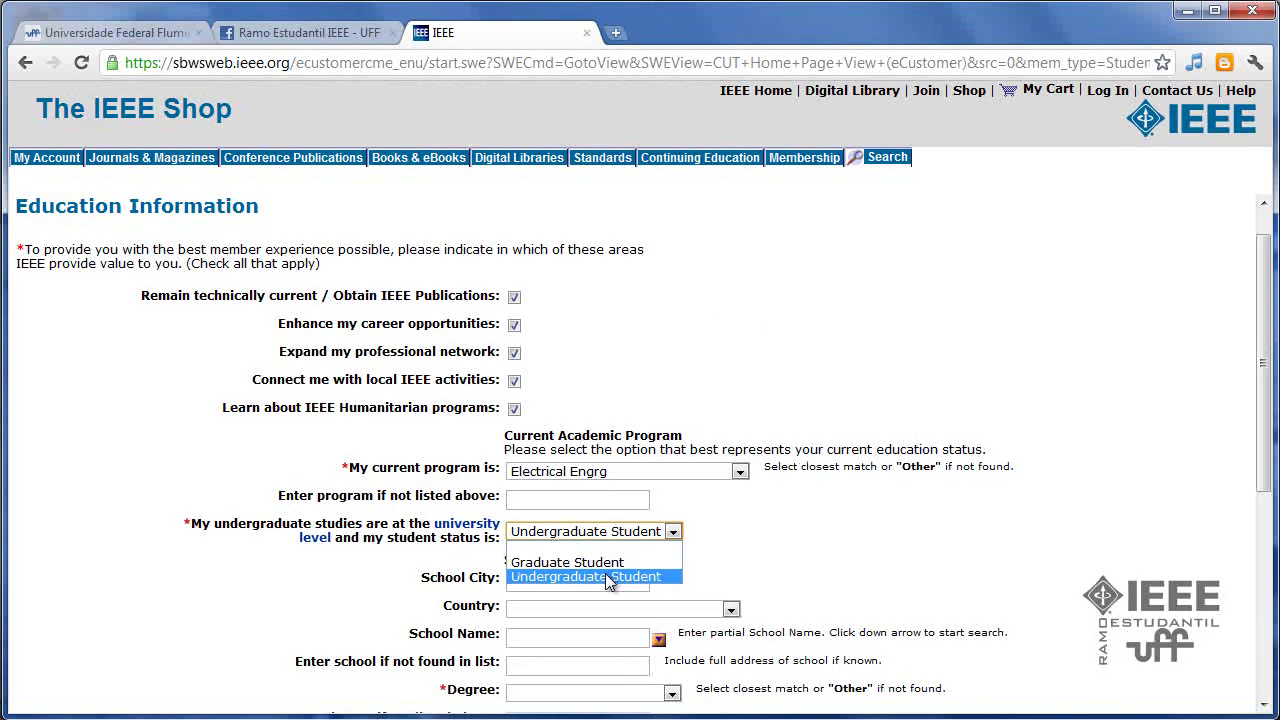
pyautogui.click(646, 575)
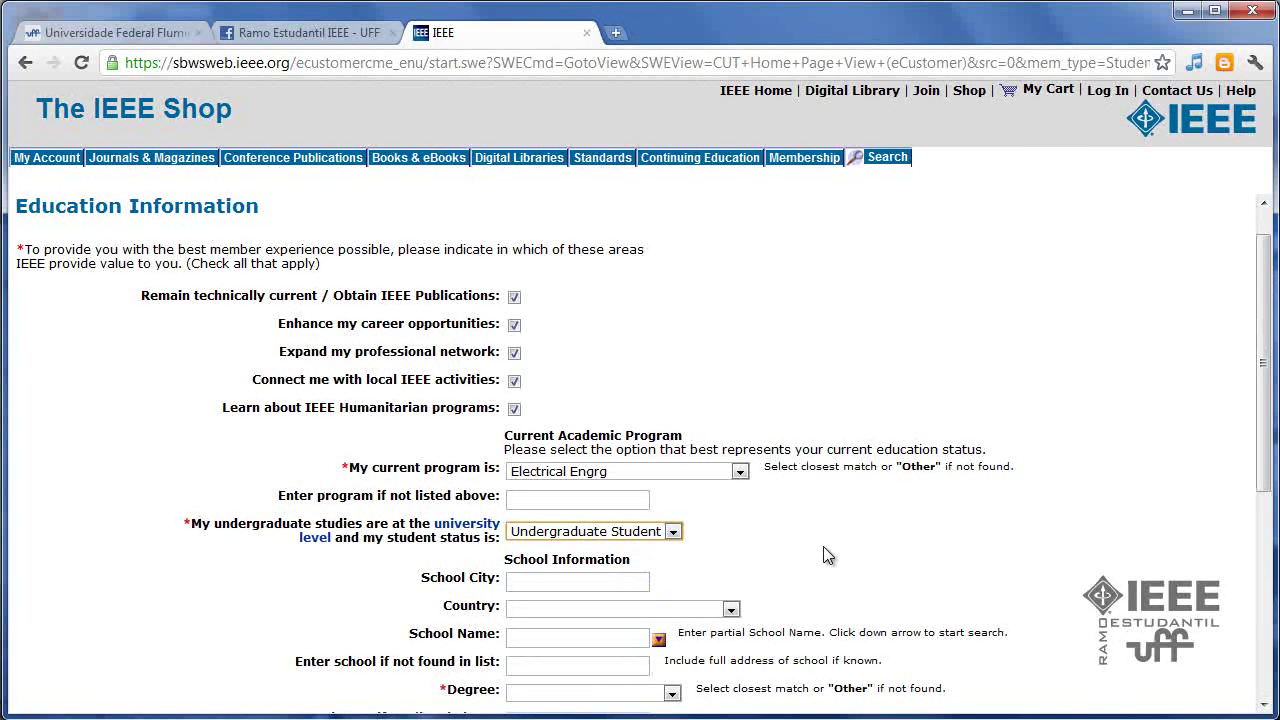
# - Complete the expected graduation date as 31-Dec-2015
pyautogui.scroll(-2, 828, 556)
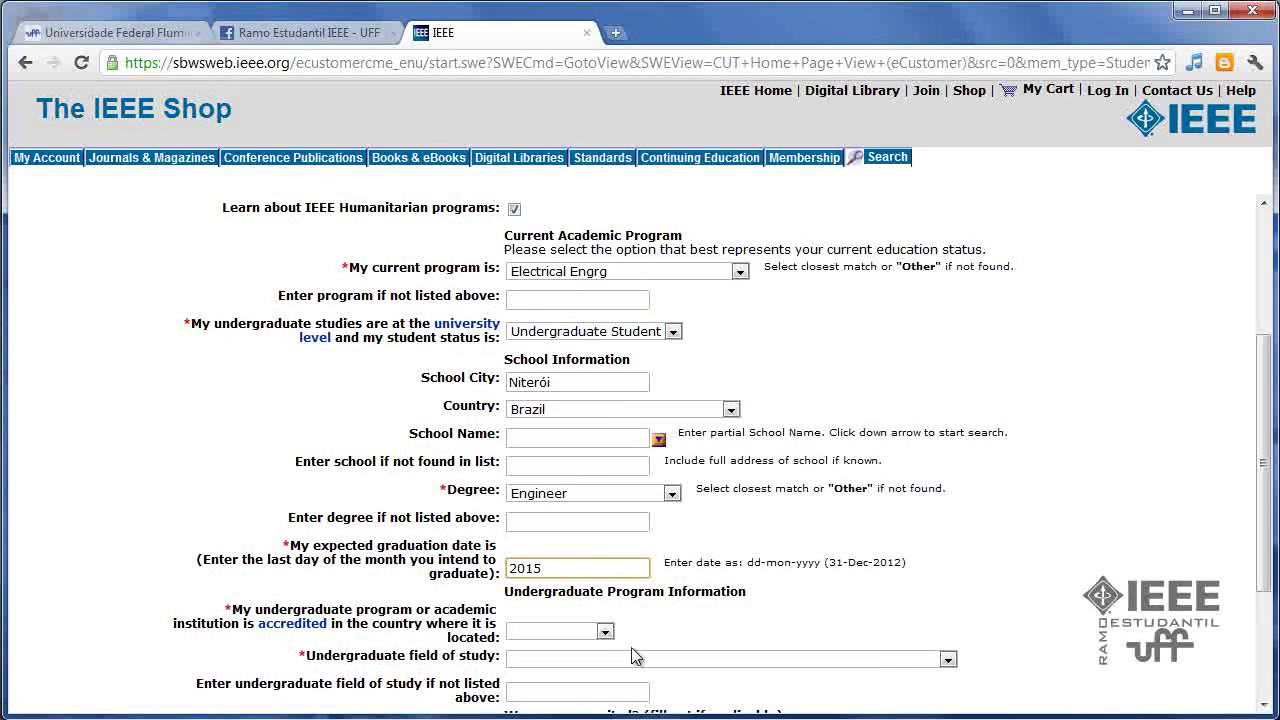
pyautogui.press('Return')
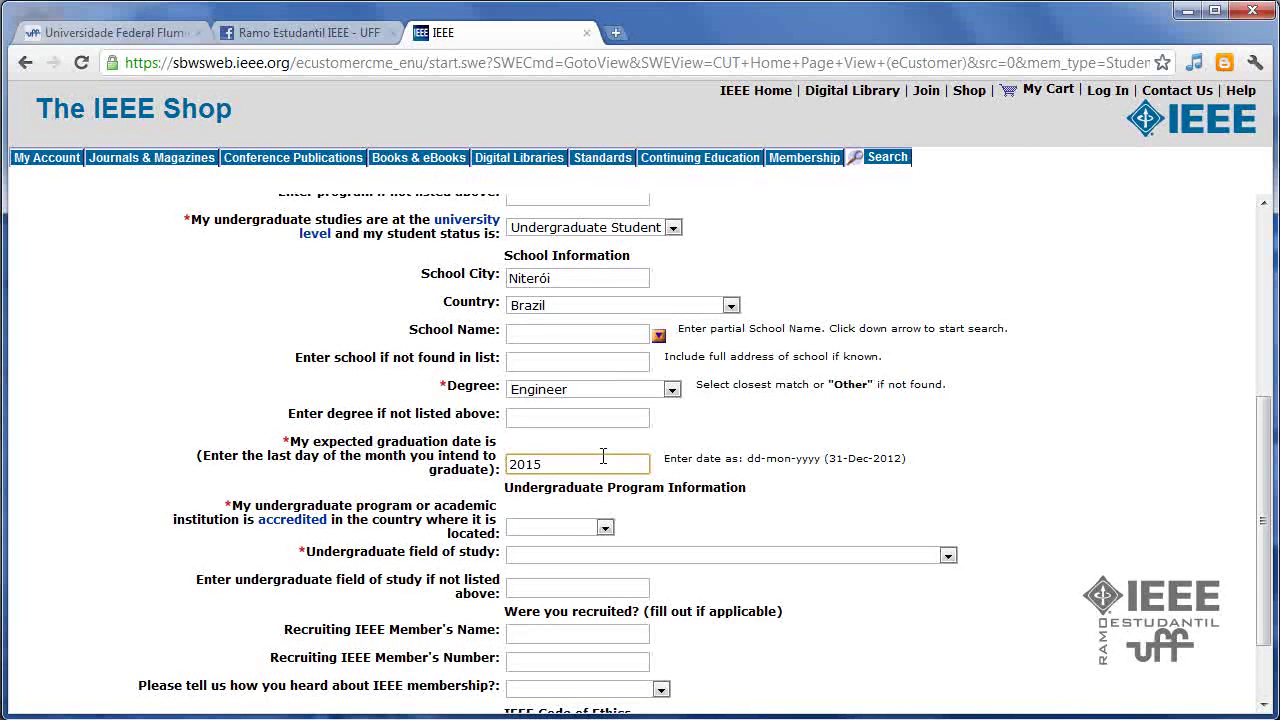
pyautogui.click(509, 464)
pyautogui.write('31-Dec-')
# - Review the available degree options and select Engineer as the degree
pyautogui.scroll(-1, 700, 400)
pyautogui.click(640, 361)
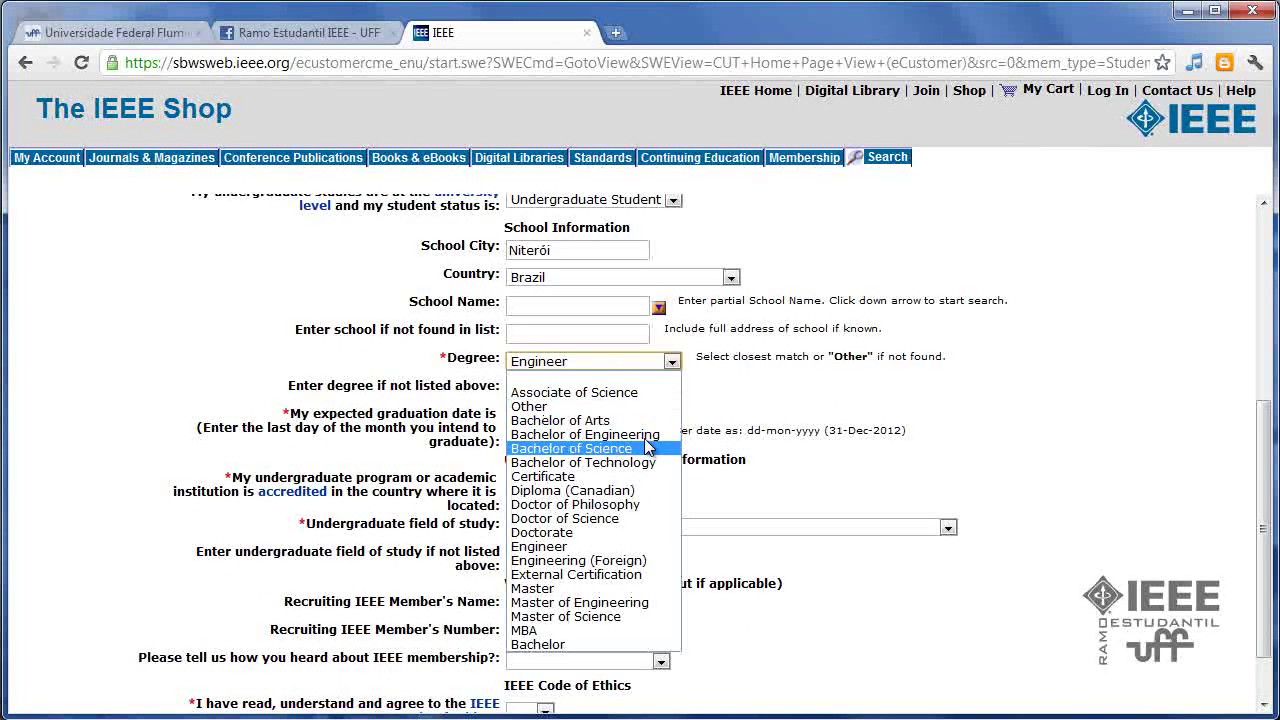
pyautogui.click(631, 546)
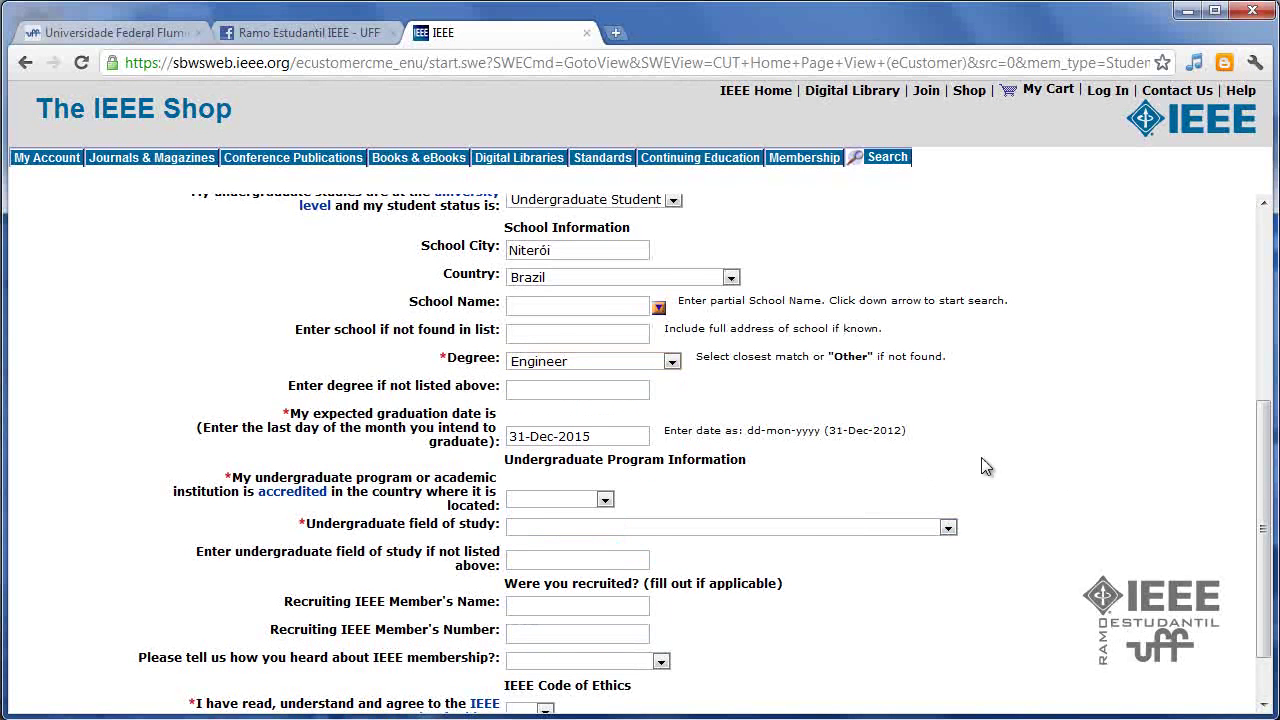
# - Open the school name lookup, enlarge its window and bring up the advanced school search
pyautogui.scroll(1, 450, 420)
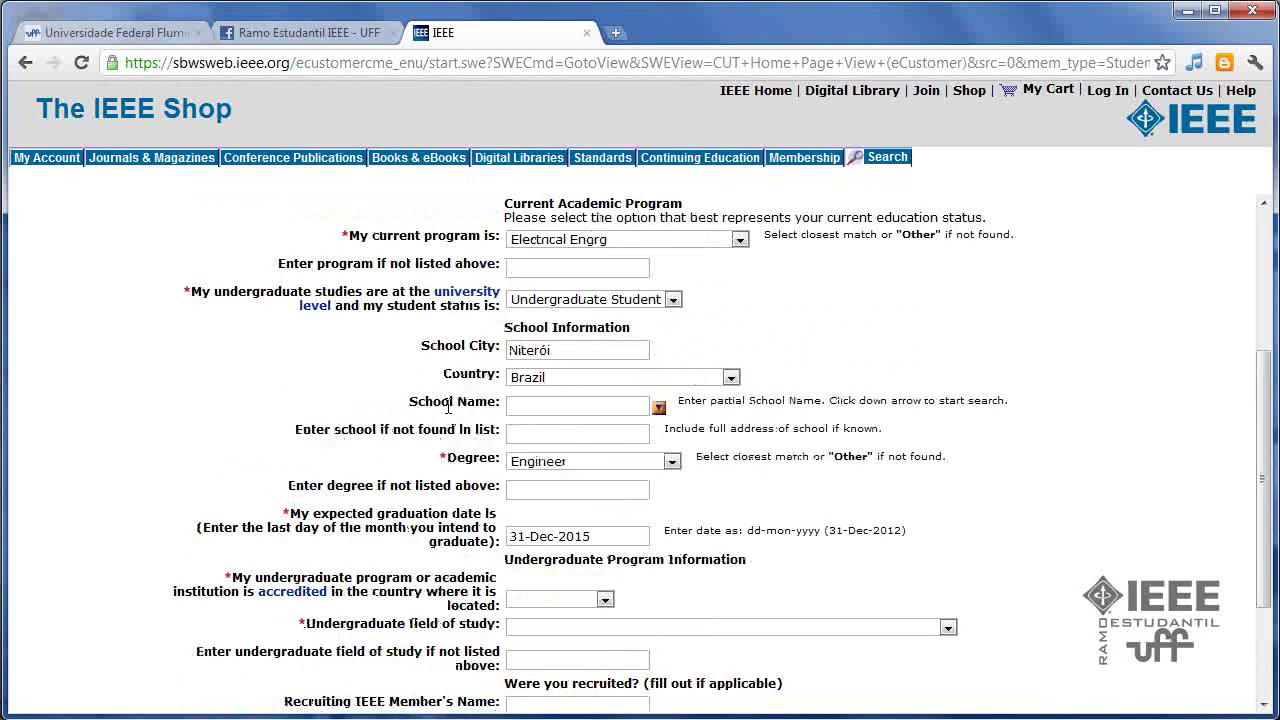
pyautogui.click(658, 407)
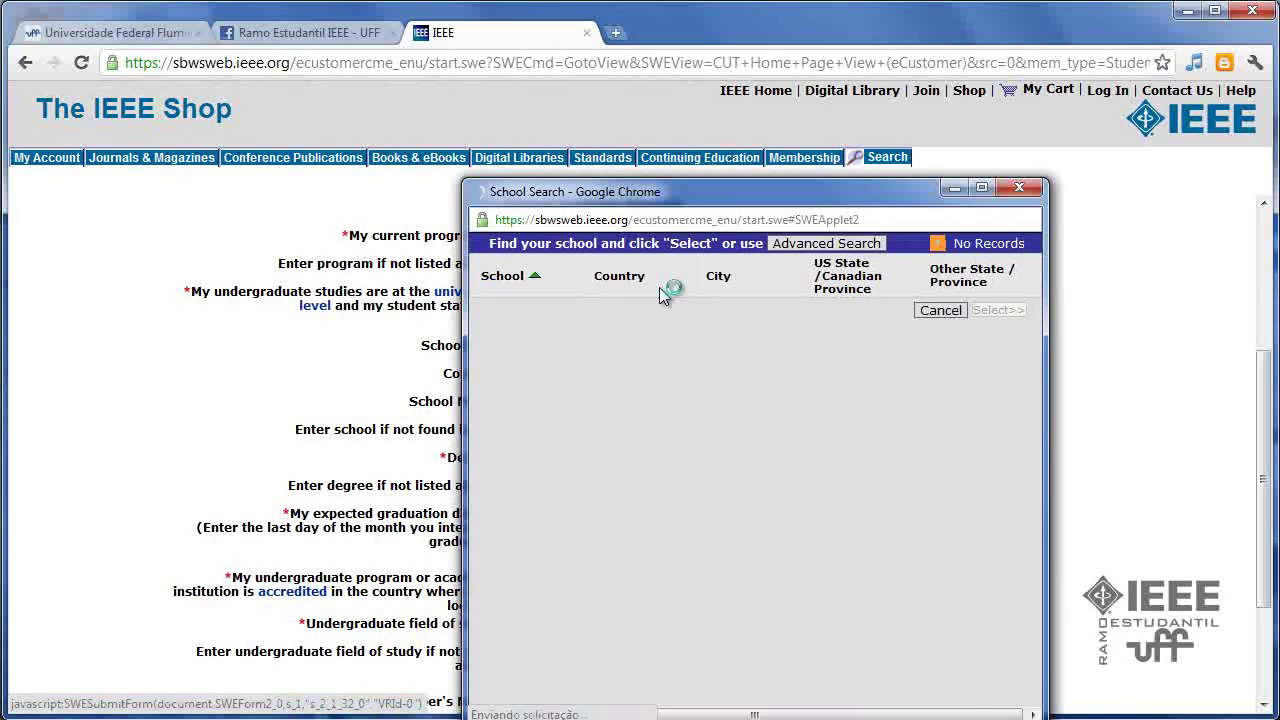
pyautogui.moveTo(673, 193); pyautogui.dragTo(338, 86)
pyautogui.moveTo(740, 640); pyautogui.dragTo(1177, 656)
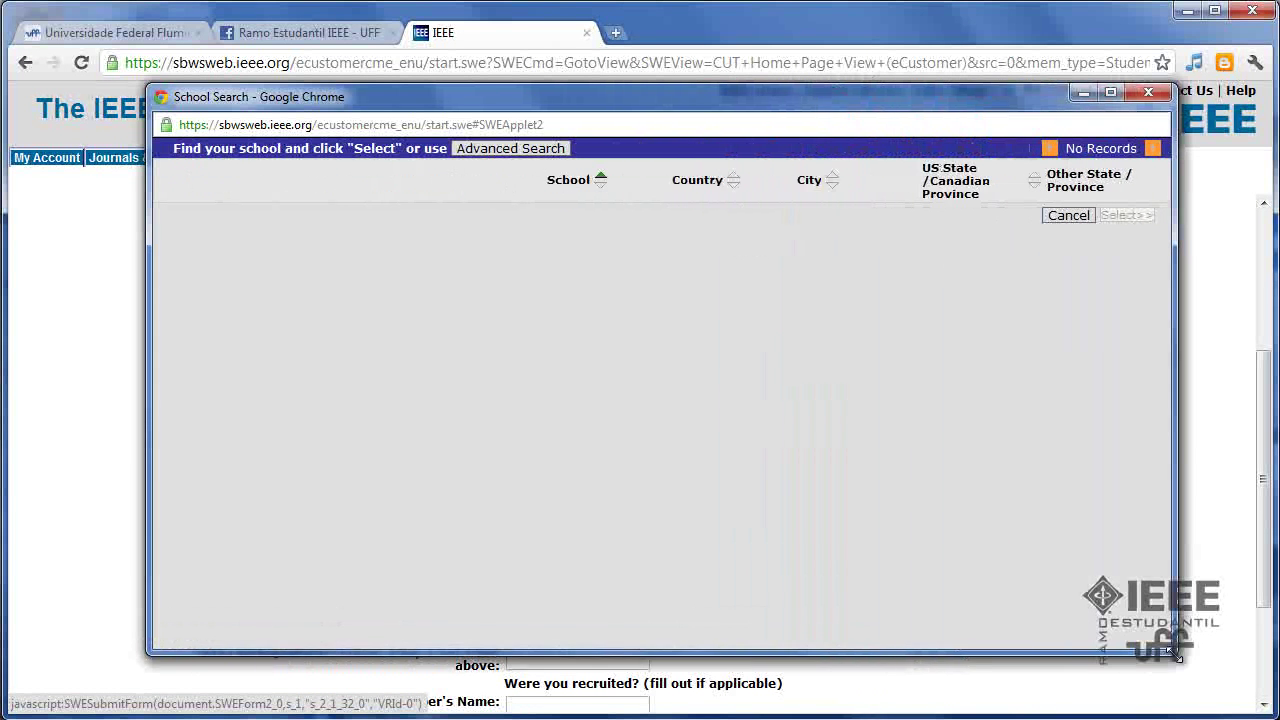
pyautogui.moveTo(704, 108); pyautogui.dragTo(672, 94)
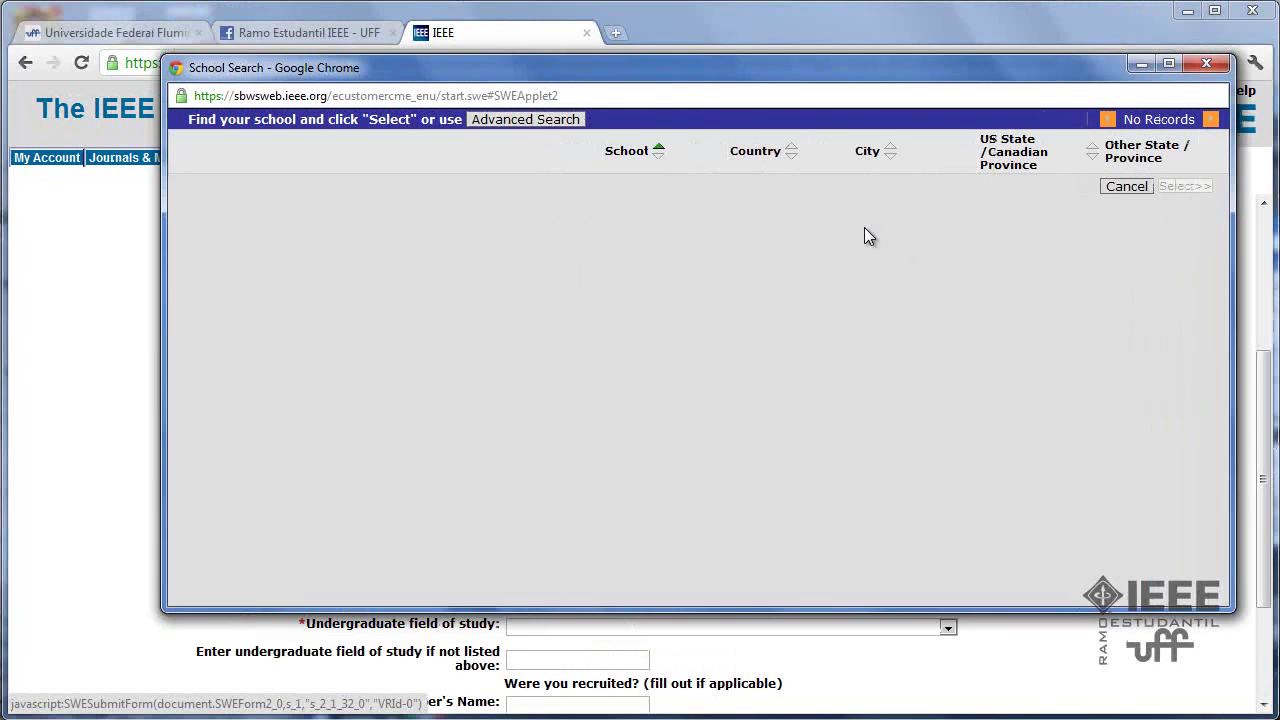
pyautogui.click(523, 120)
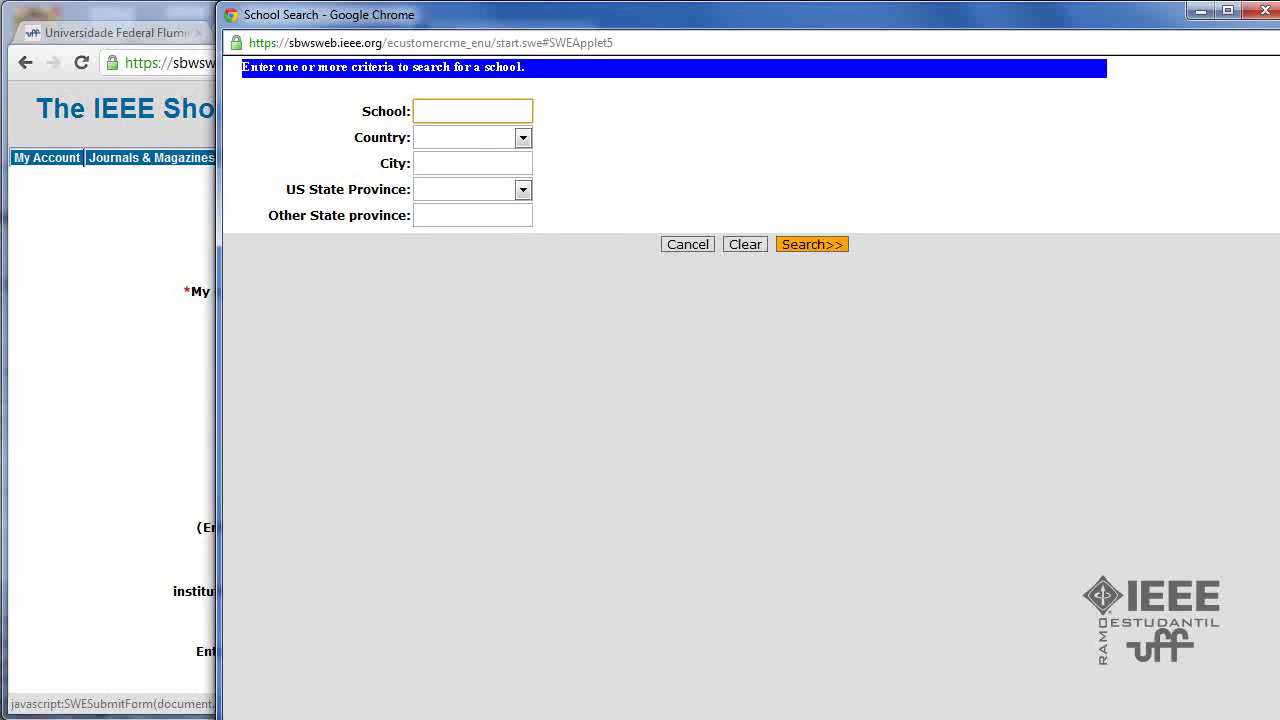
# - Search for schools with Brazil as the country, leaving the US state and other criteria blank
pyautogui.click(357, 139)
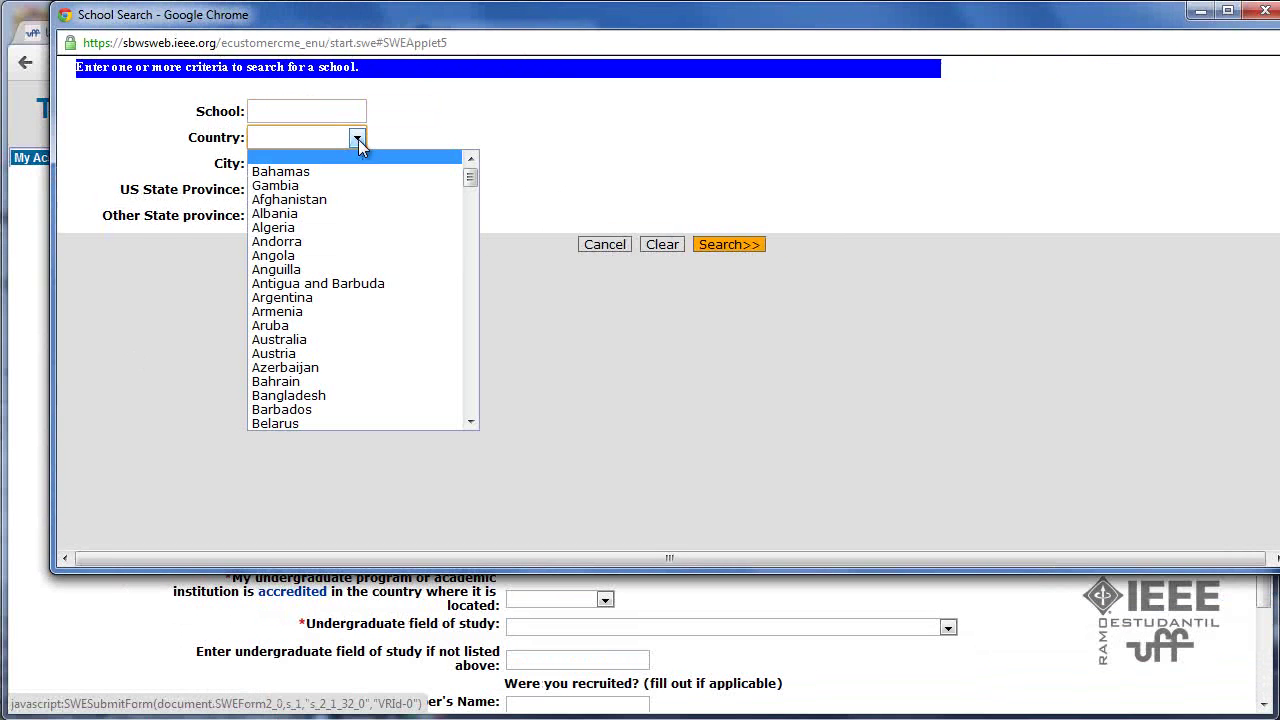
pyautogui.scroll(-7, 329, 410)
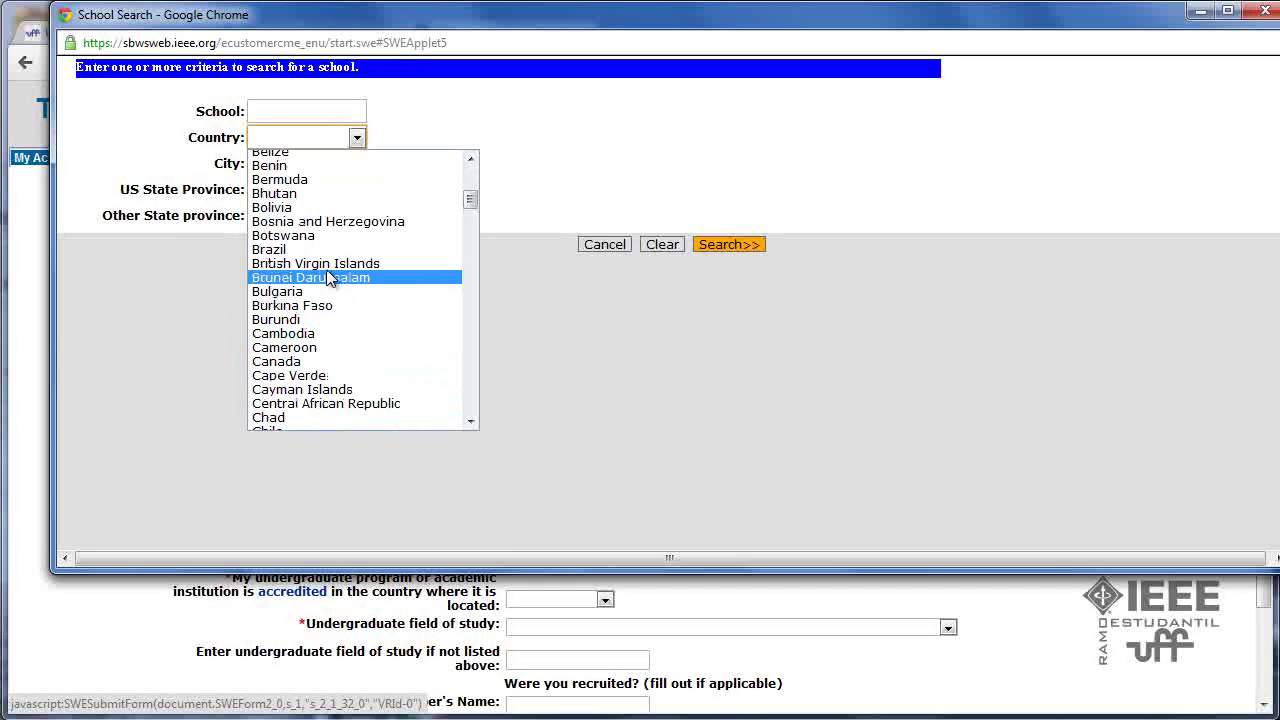
pyautogui.click(300, 249)
pyautogui.click(319, 168)
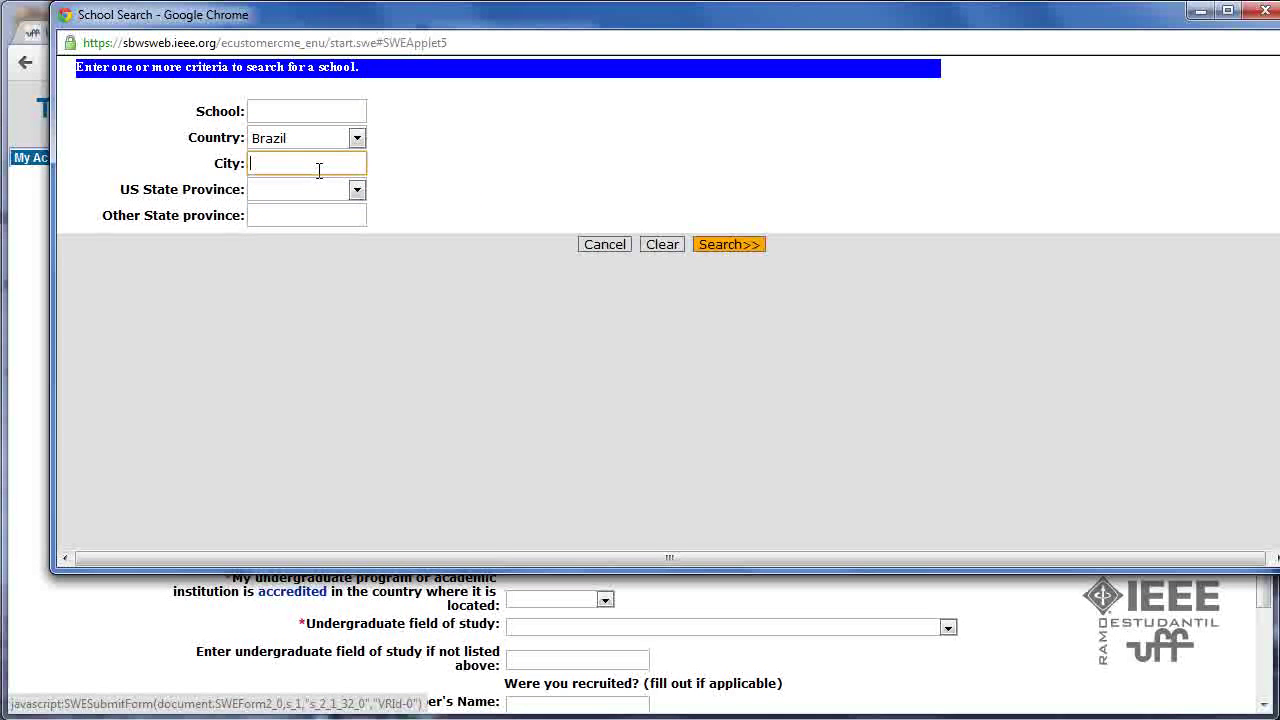
pyautogui.click(357, 190)
pyautogui.scroll(-6, 322, 340)
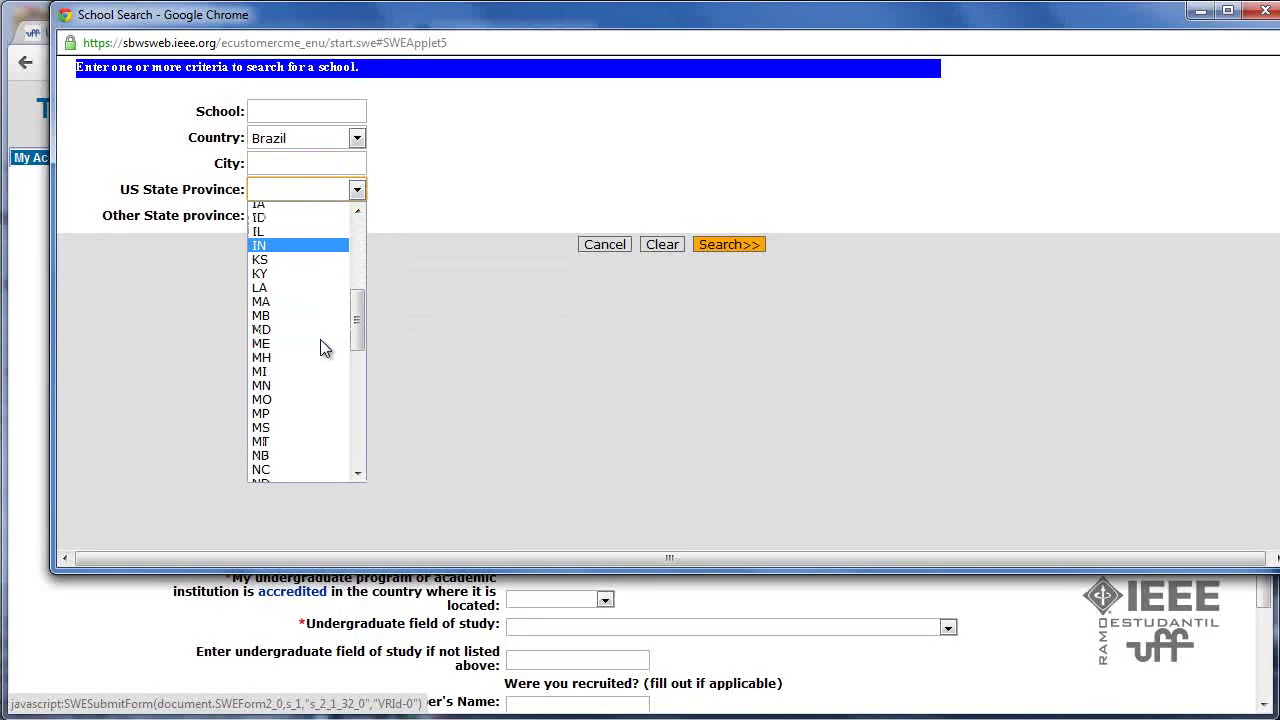
pyautogui.scroll(-5, 320, 344)
pyautogui.scroll(10, 320, 337)
pyautogui.click(494, 270)
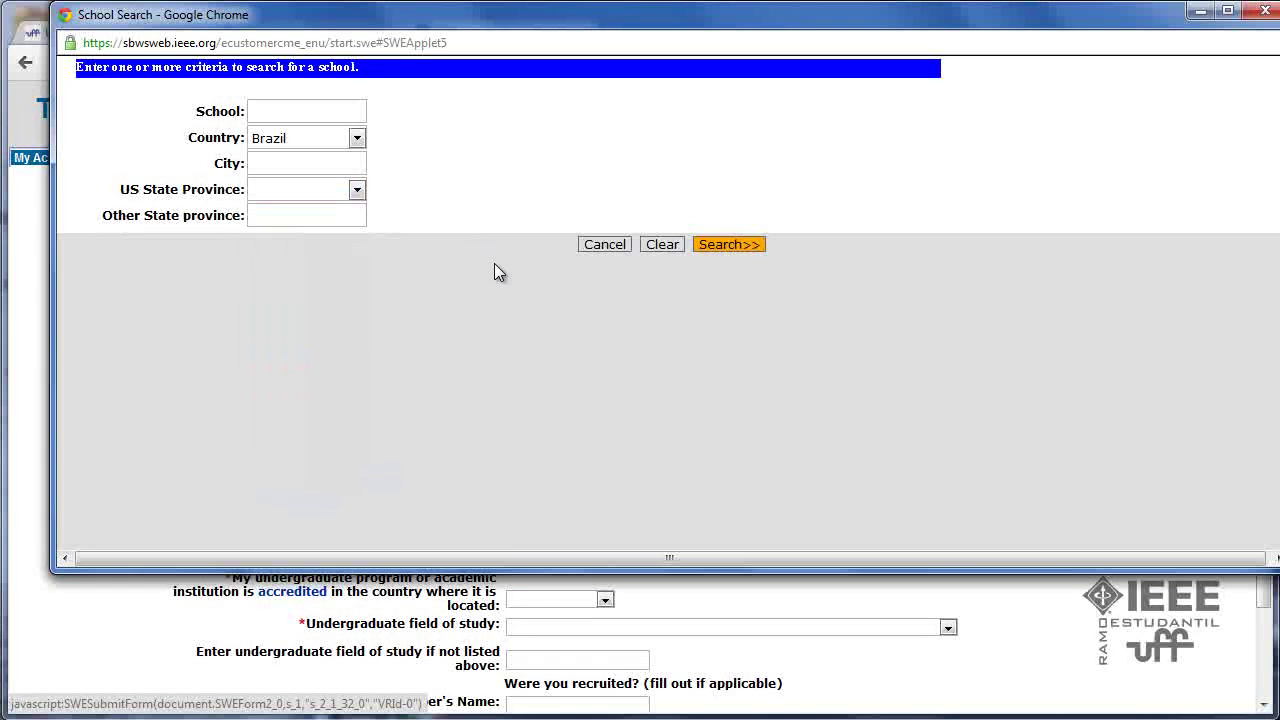
pyautogui.click(730, 247)
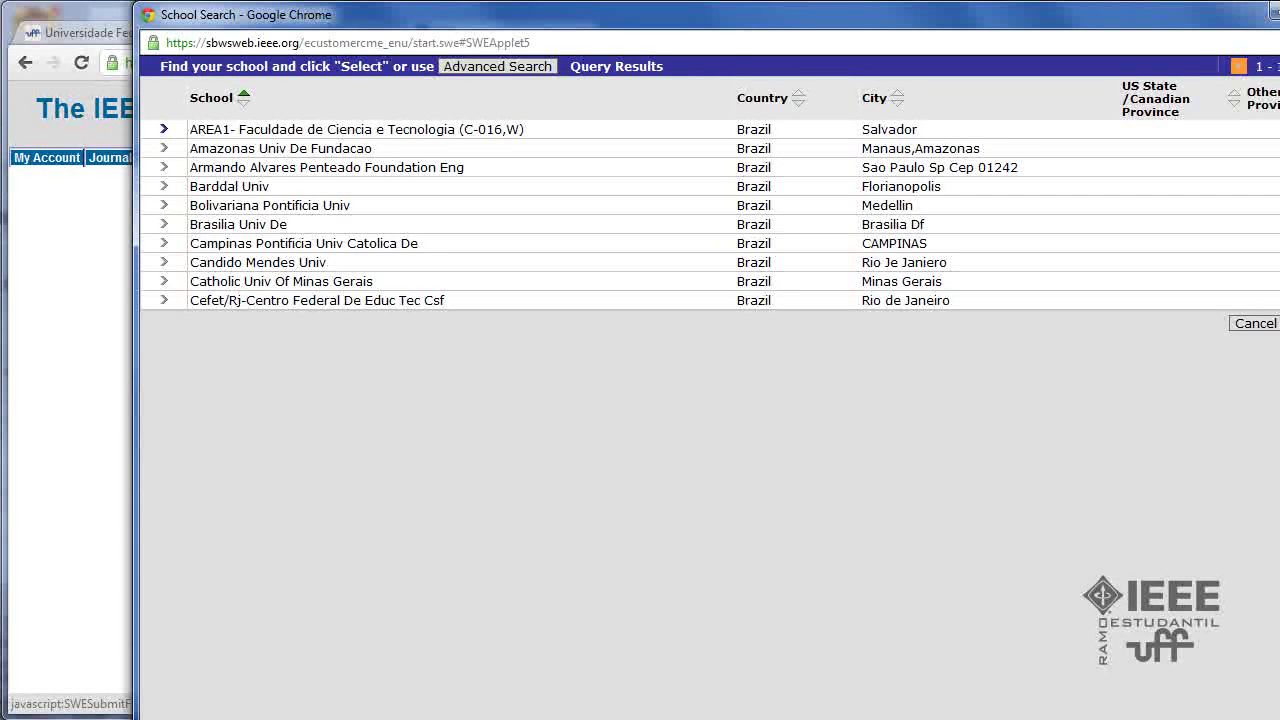
# - Sort the school search results by city
pyautogui.click(898, 98)
pyautogui.moveTo(1278, 718); pyautogui.dragTo(1246, 699)
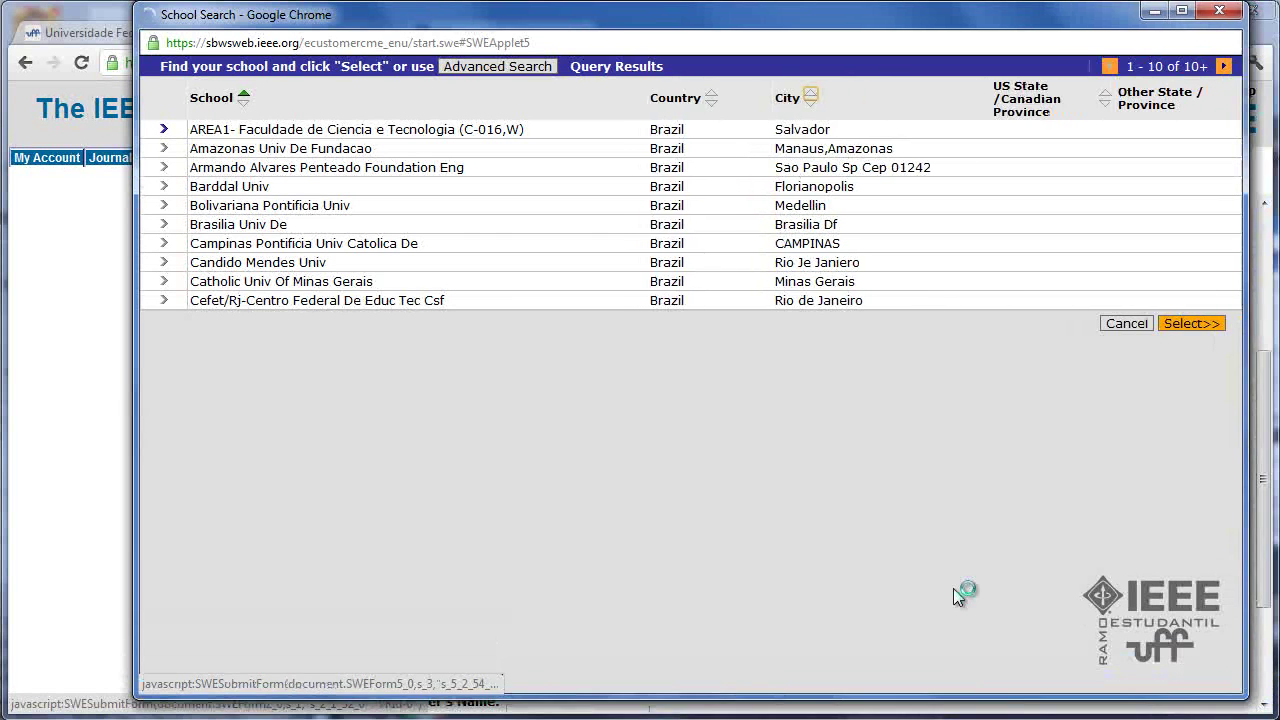
pyautogui.moveTo(800, 14); pyautogui.dragTo(713, 20)
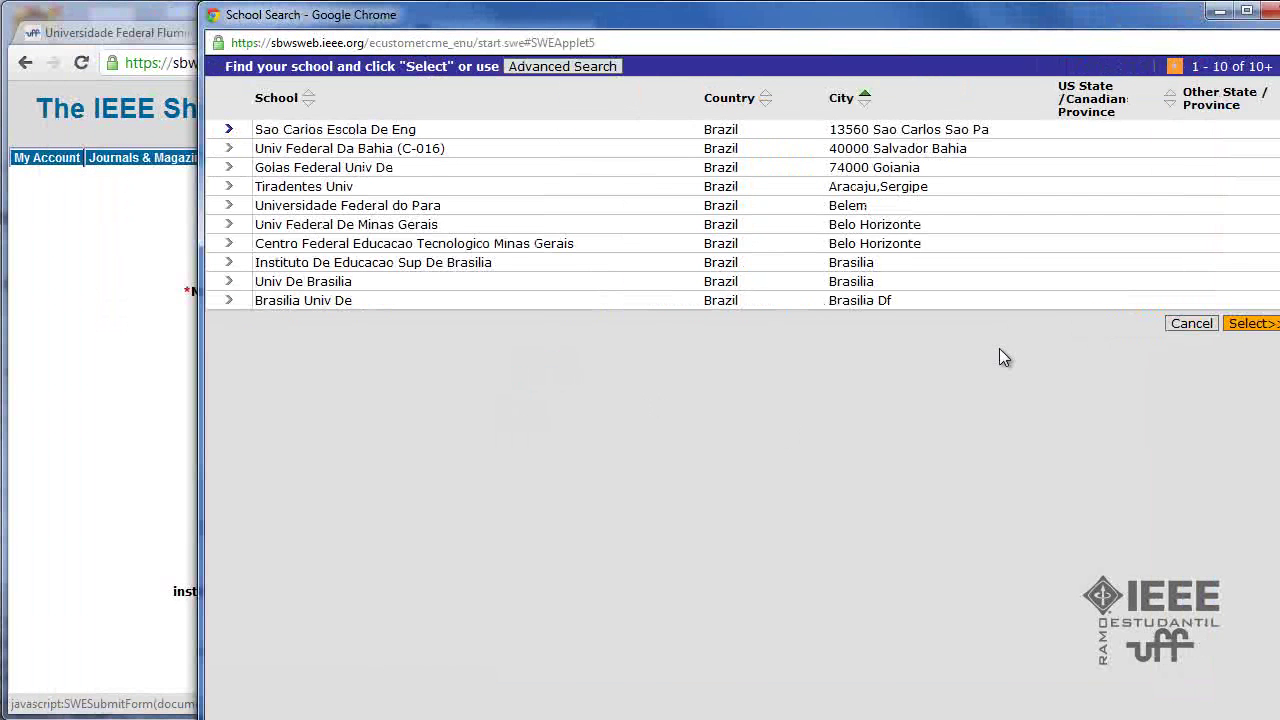
# - Page through the school results to Niteroi and select Univ Federal Fluminense - Uff as the school
pyautogui.click(1279, 66)
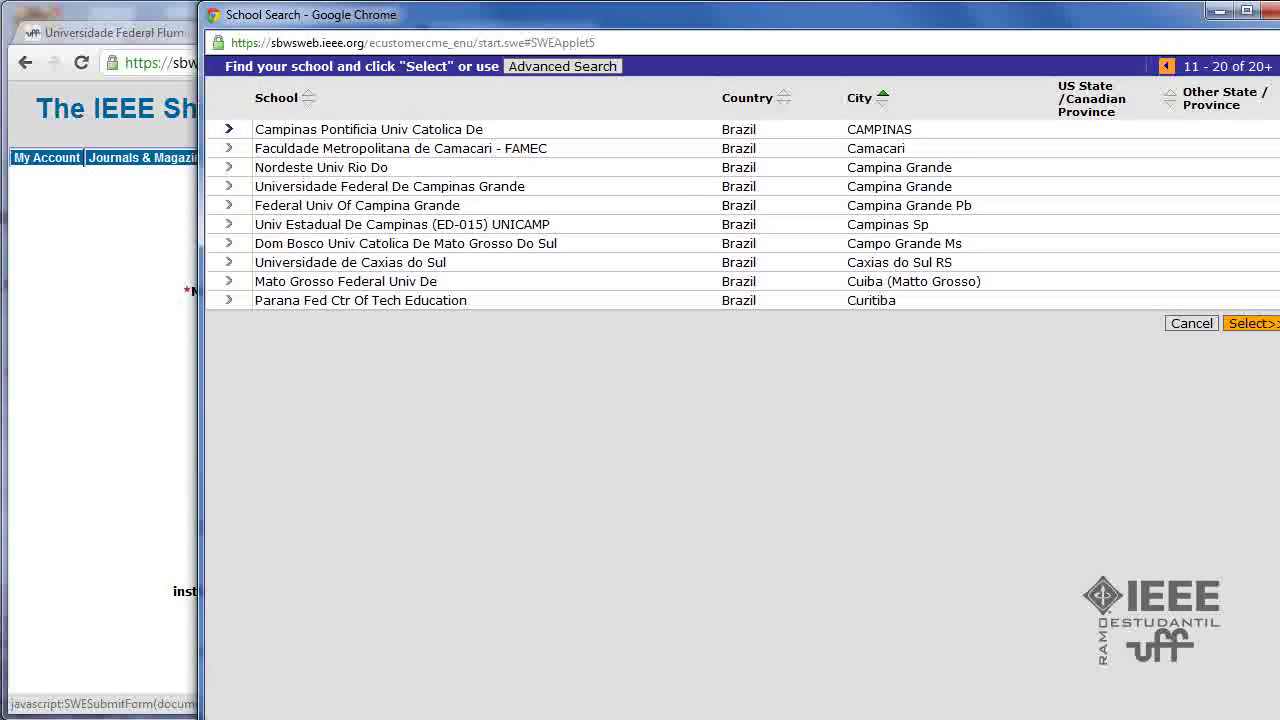
pyautogui.click(1279, 66)
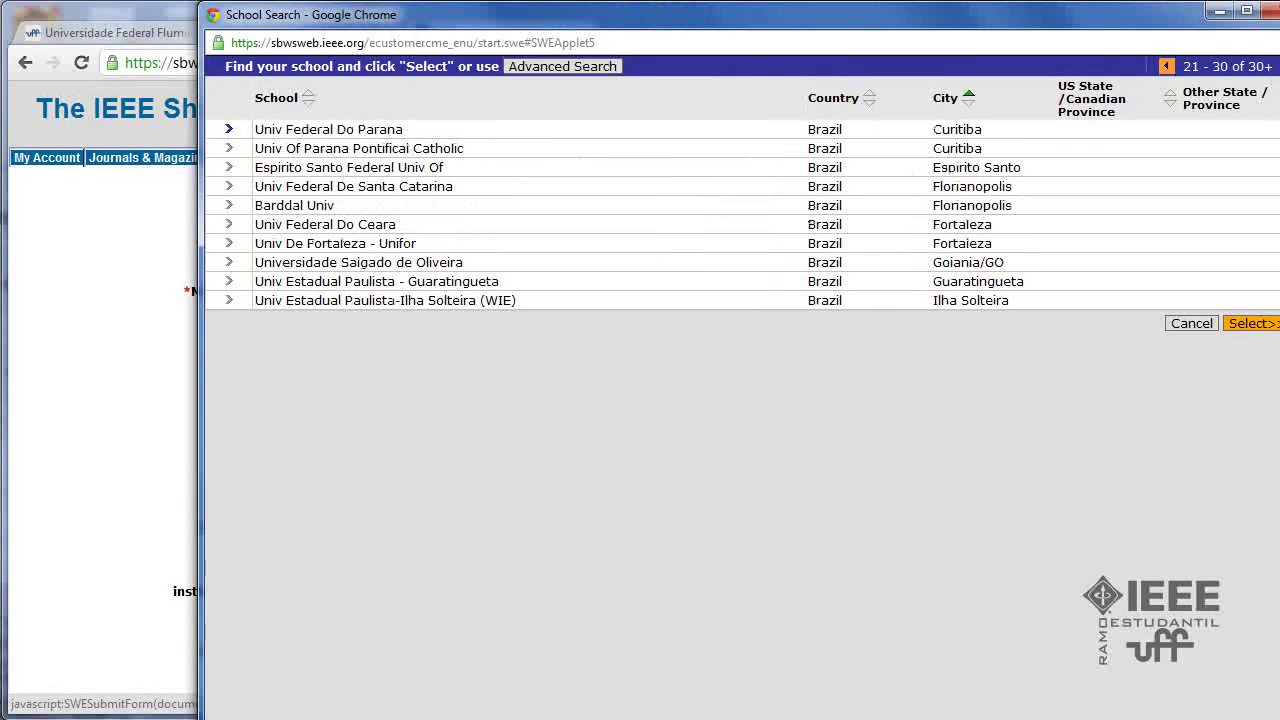
pyautogui.click(1279, 66)
pyautogui.click(1278, 66)
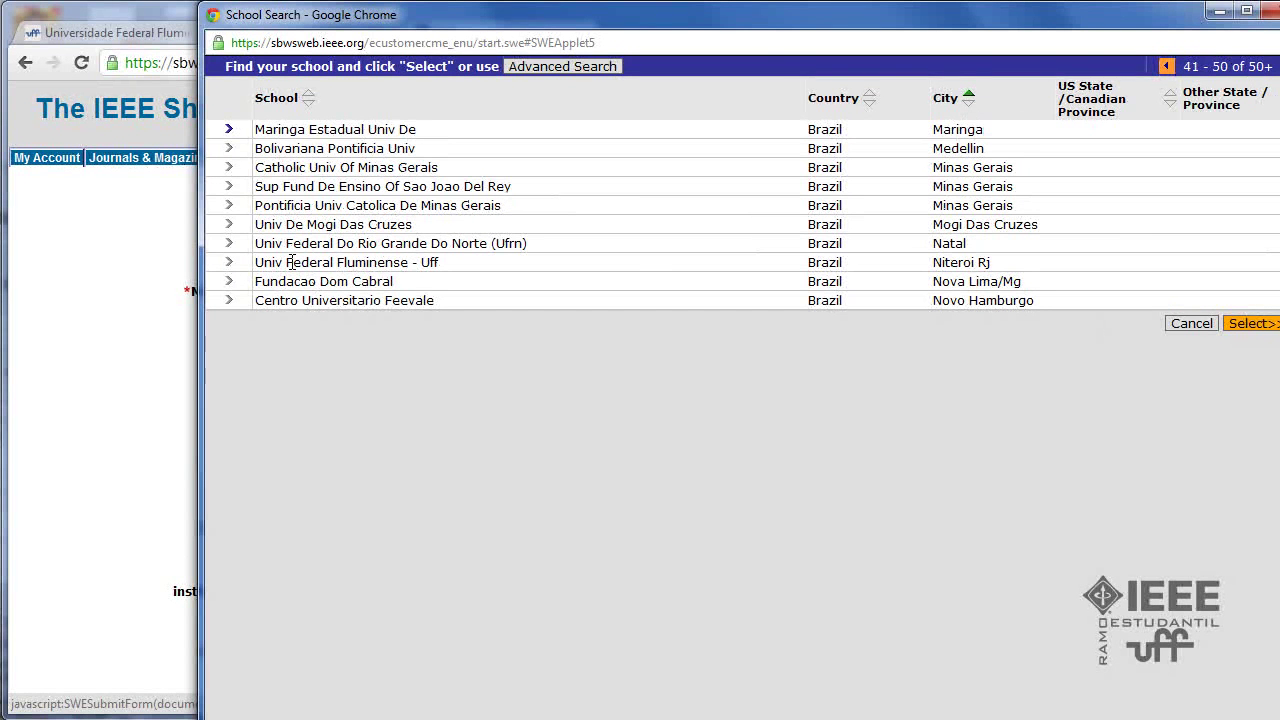
pyautogui.click(229, 262)
pyautogui.click(1262, 326)
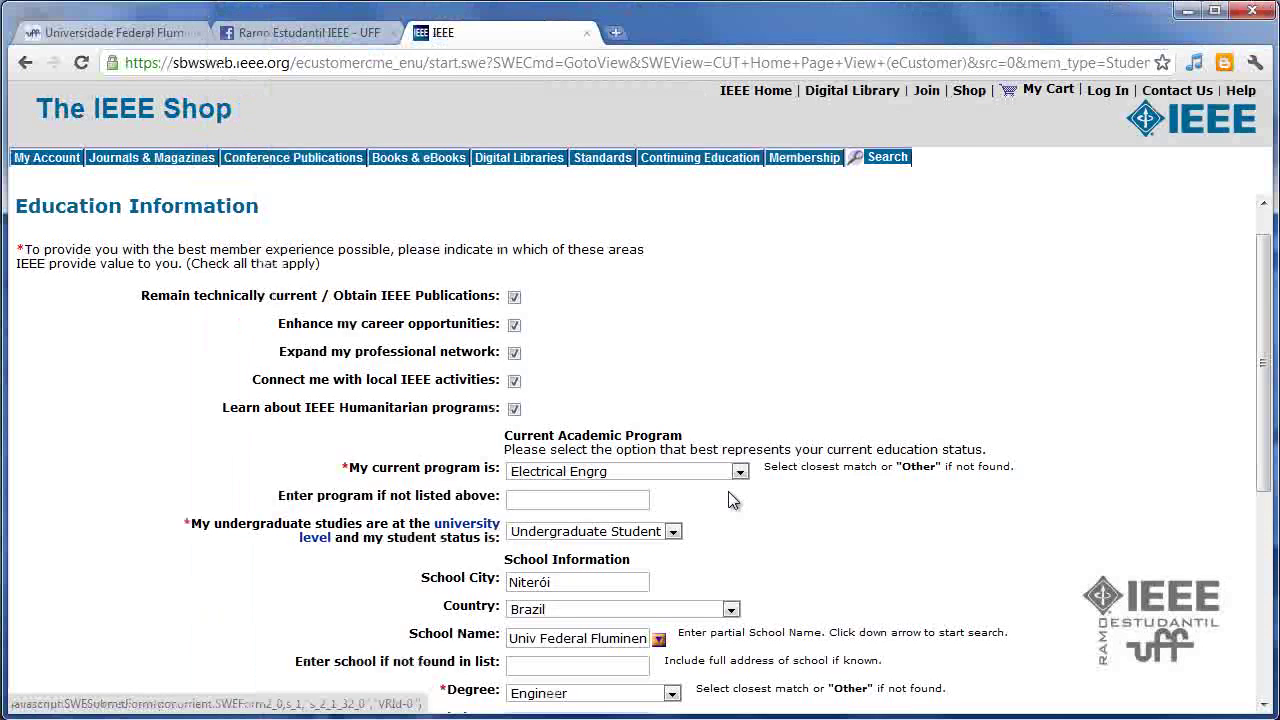
# - Answer Yes to whether the undergraduate program or academic institution is accredited in its country
pyautogui.scroll(-3, 526, 367)
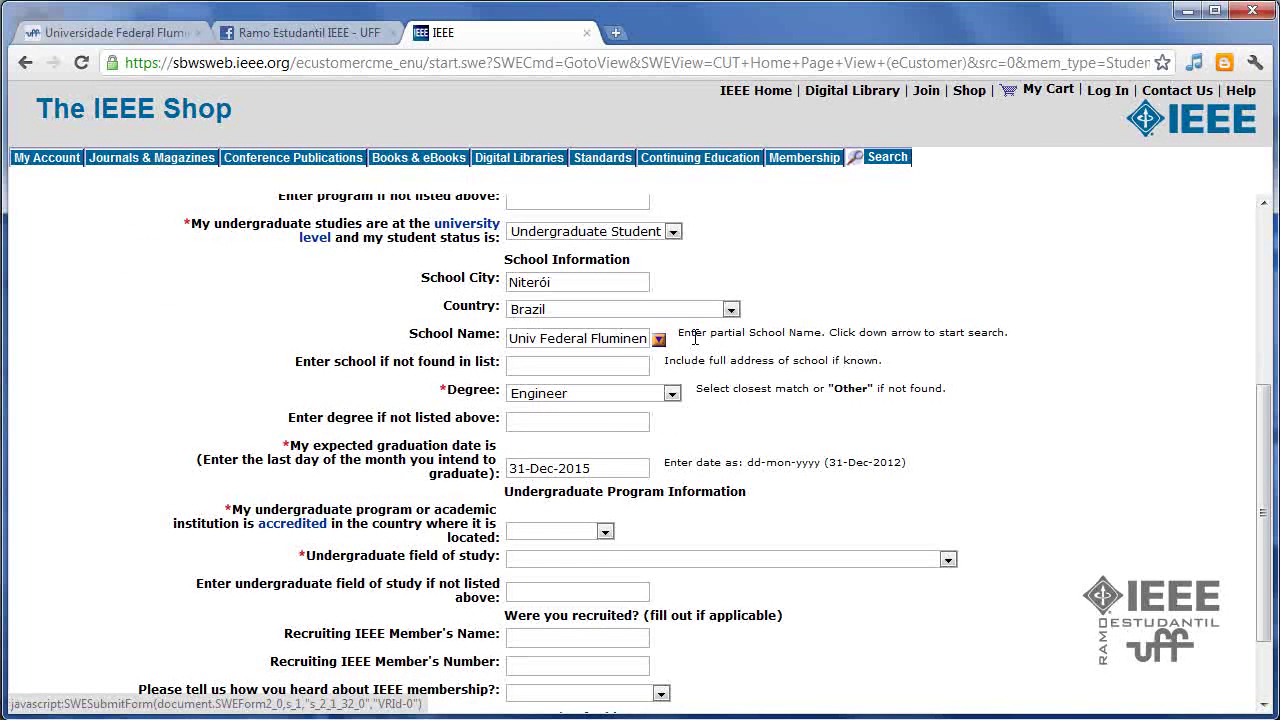
pyautogui.click(605, 531)
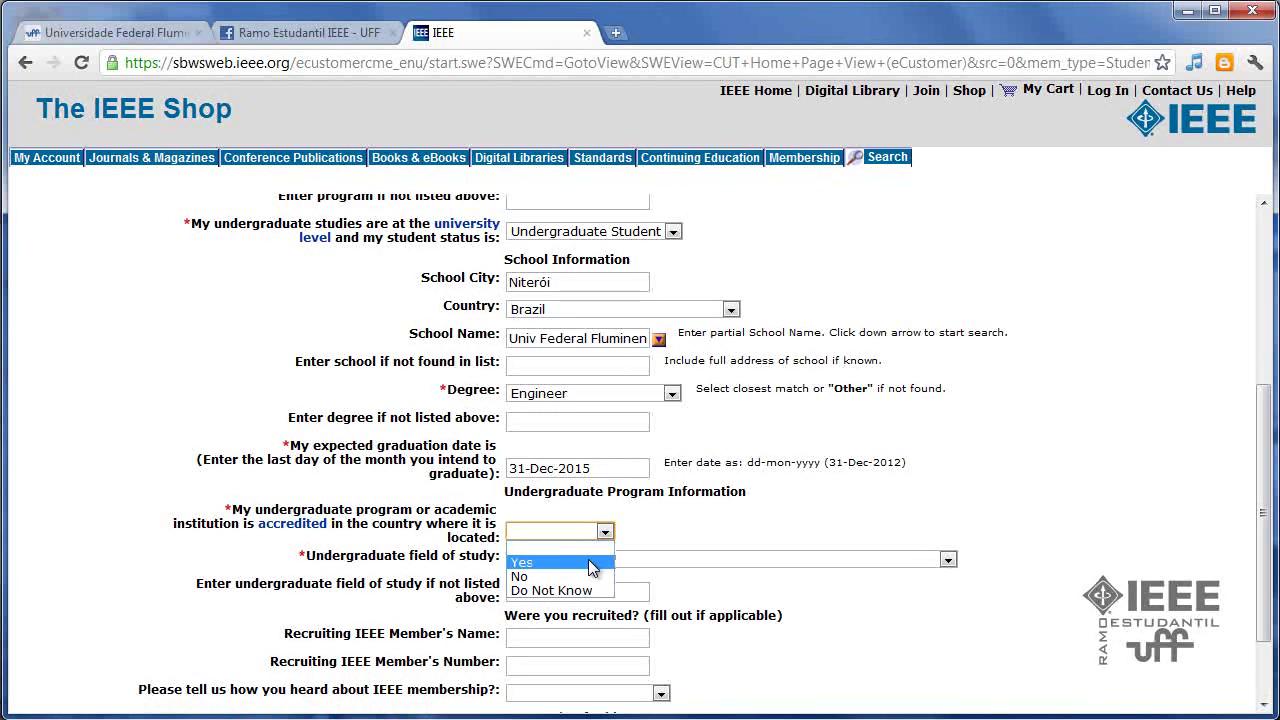
pyautogui.click(592, 563)
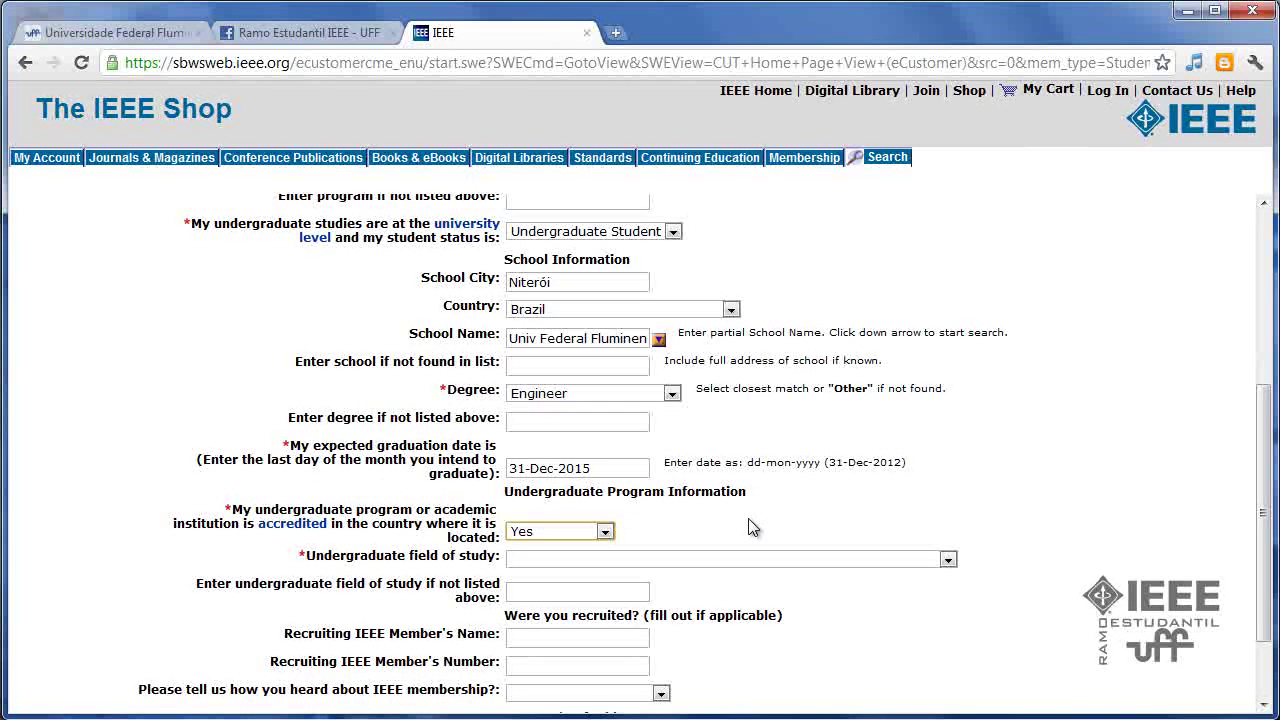
# - Set the undergraduate field of study to Engineering
pyautogui.scroll(-1, 418, 530)
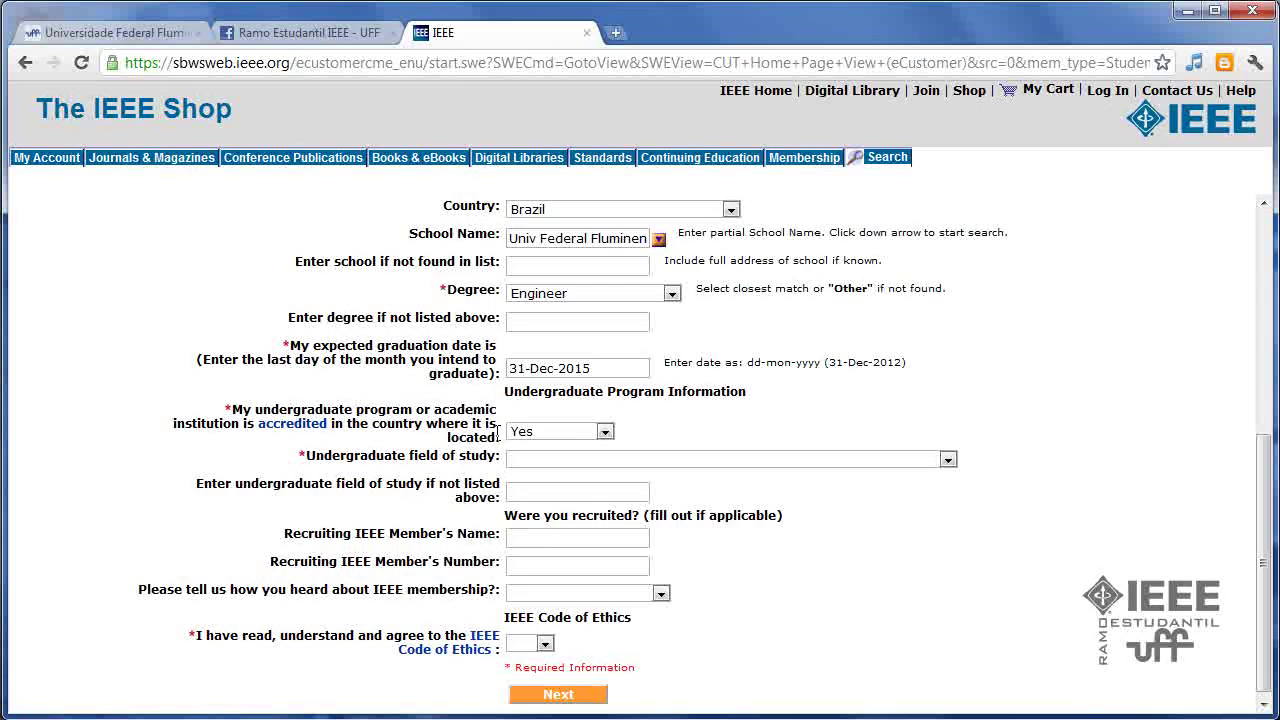
pyautogui.click(526, 460)
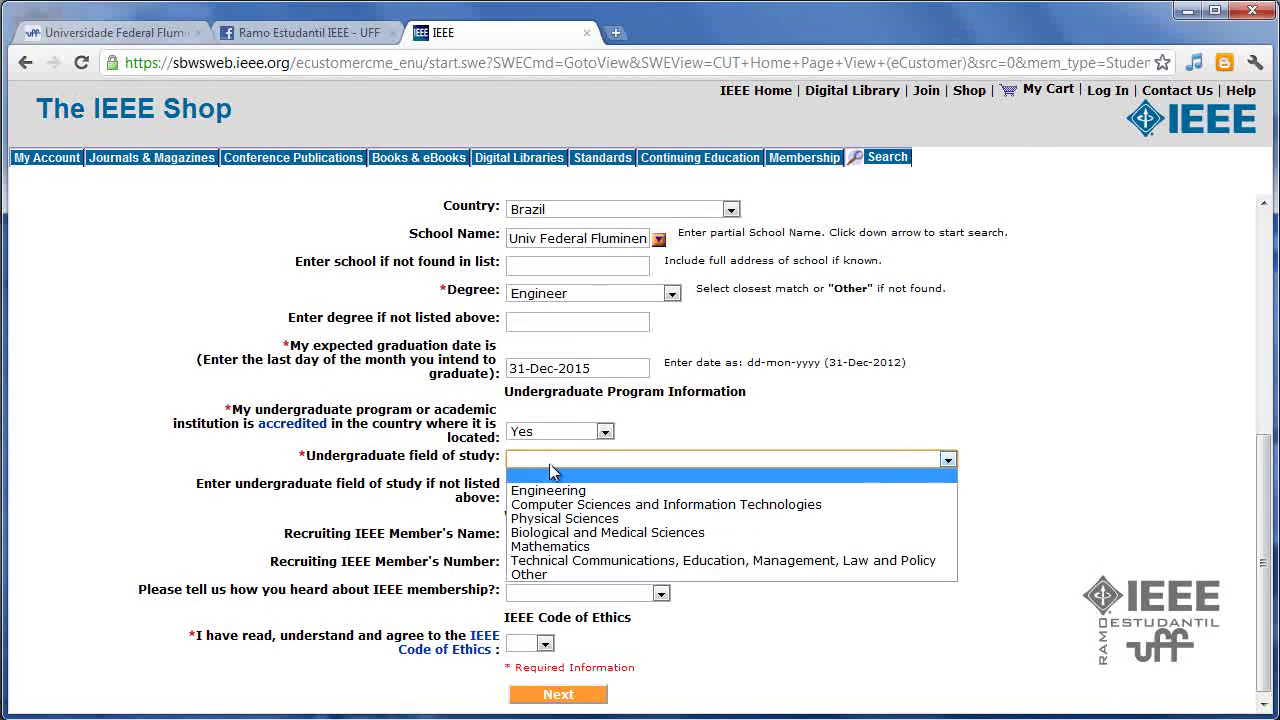
pyautogui.click(636, 491)
pyautogui.click(604, 464)
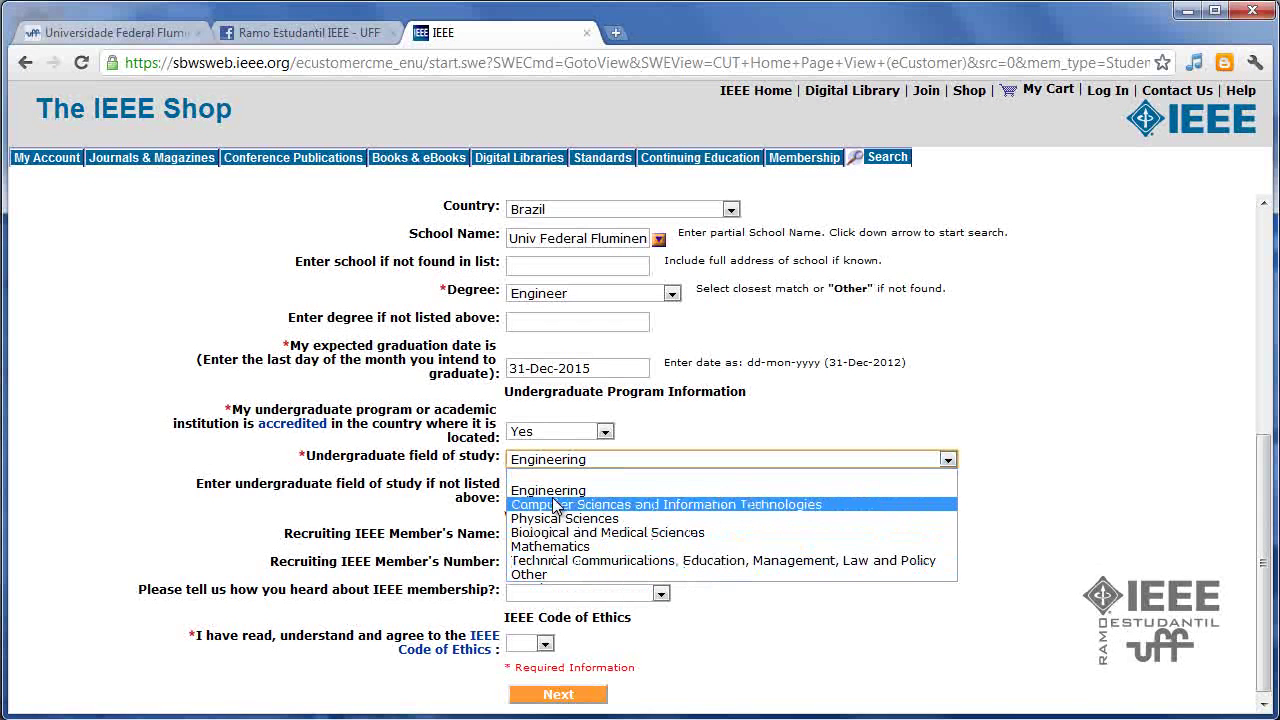
pyautogui.click(551, 433)
pyautogui.scroll(-1, 985, 488)
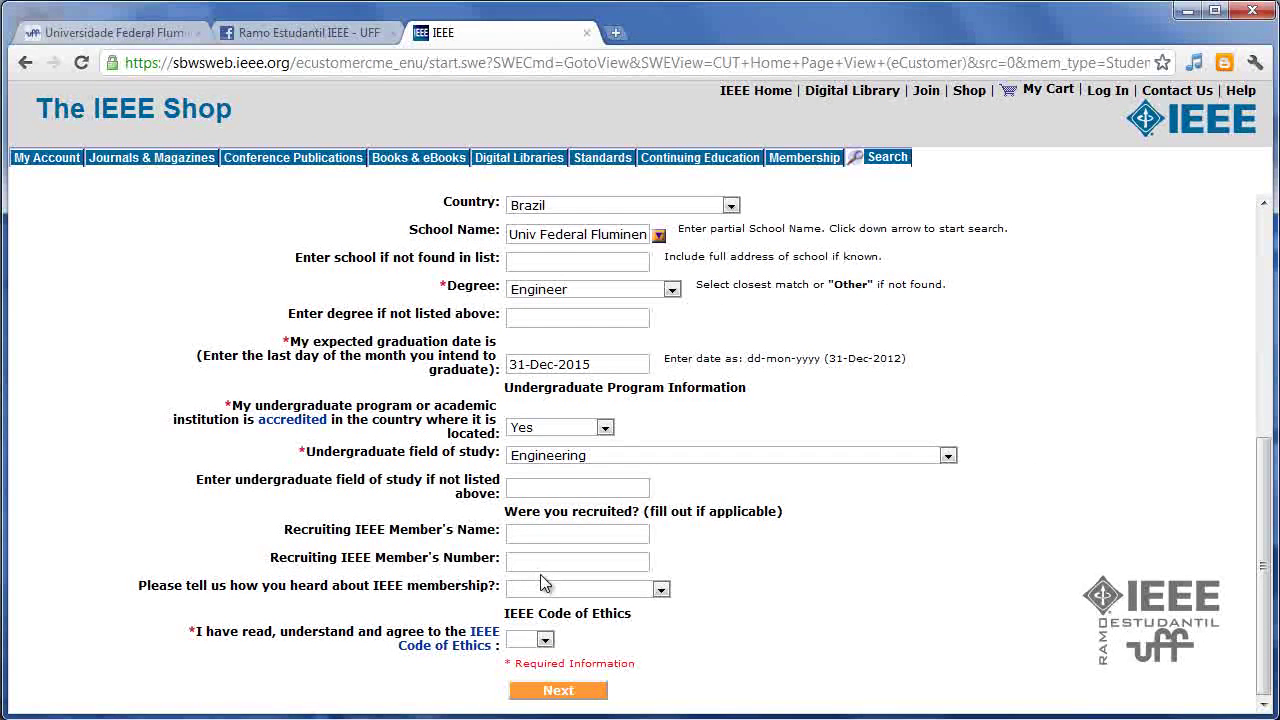
pyautogui.click(530, 535)
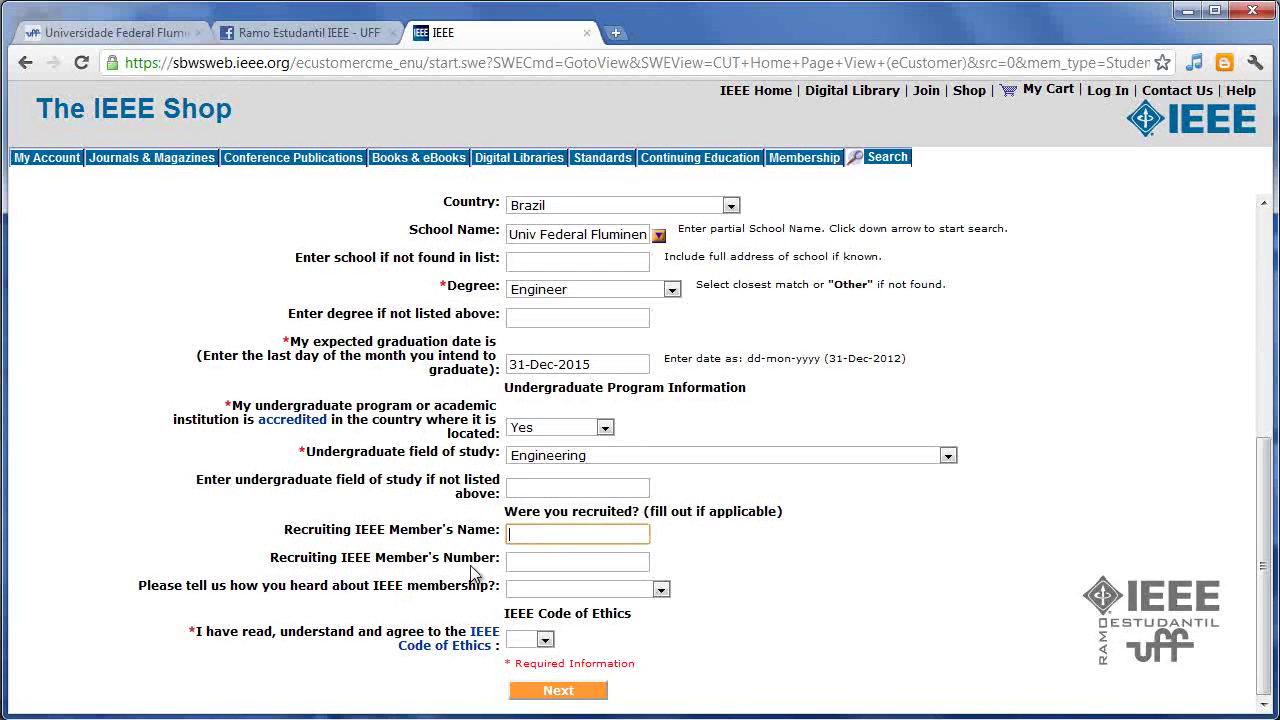
pyautogui.click(565, 562)
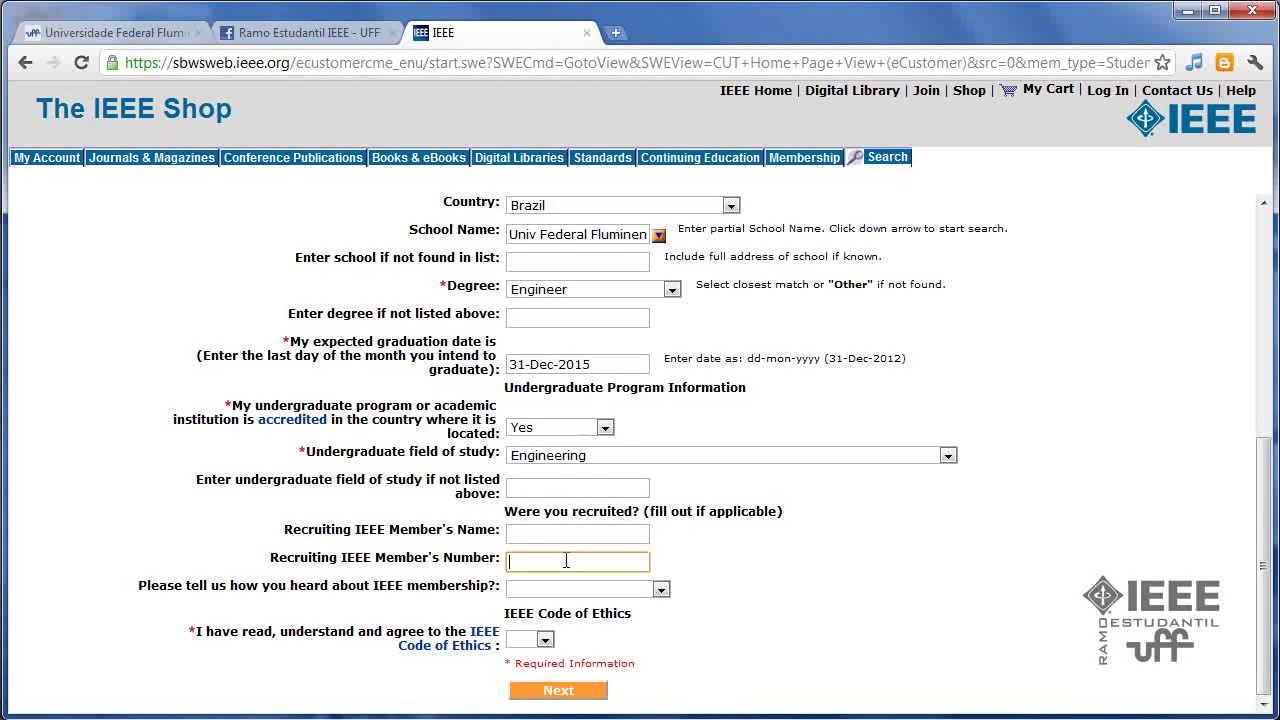
pyautogui.scroll(1, 566, 561)
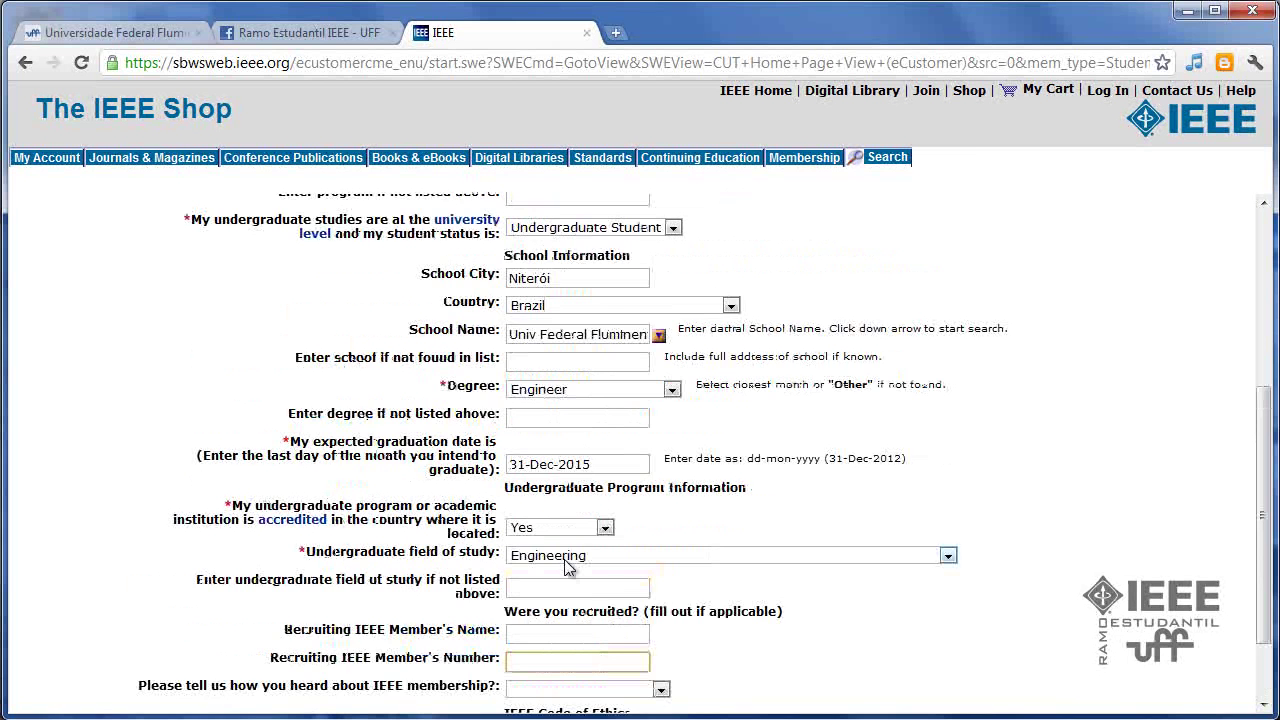
pyautogui.scroll(-1, 566, 566)
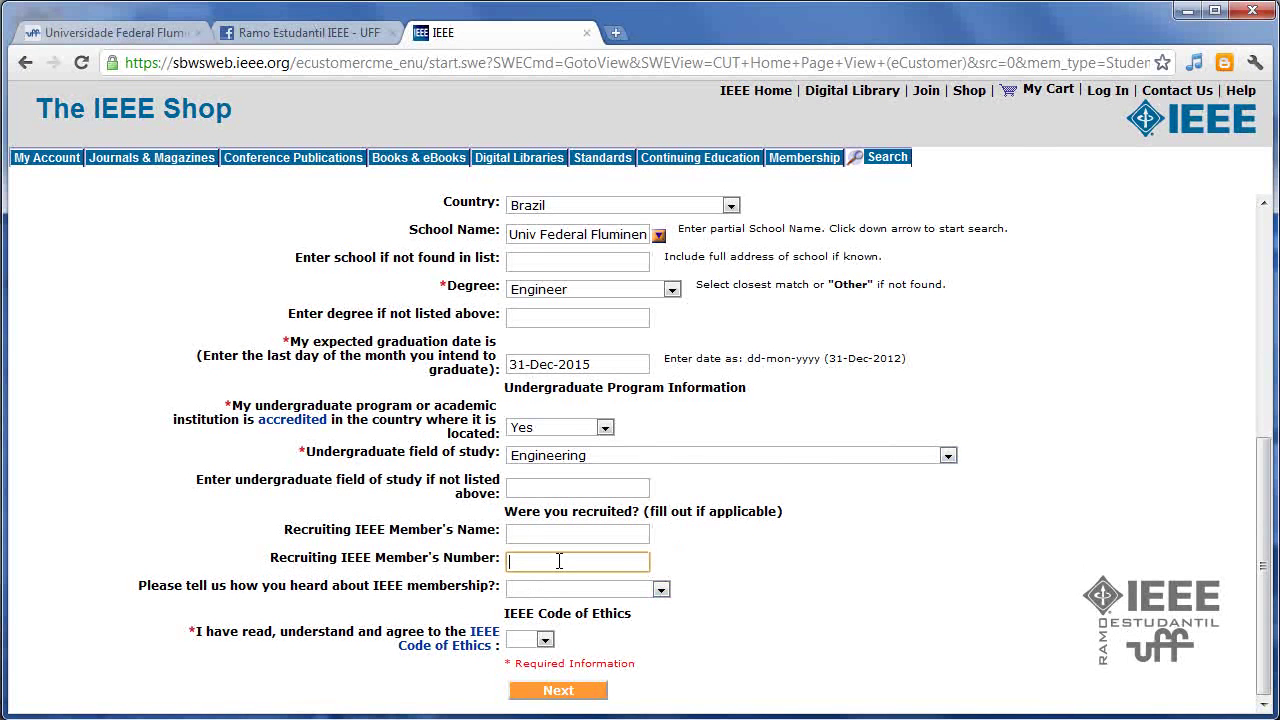
pyautogui.click(752, 558)
# - Choose Search Engines as how IEEE membership was heard about, and answer Yes to agreeing with the IEEE Code of Ethics
pyautogui.click(564, 591)
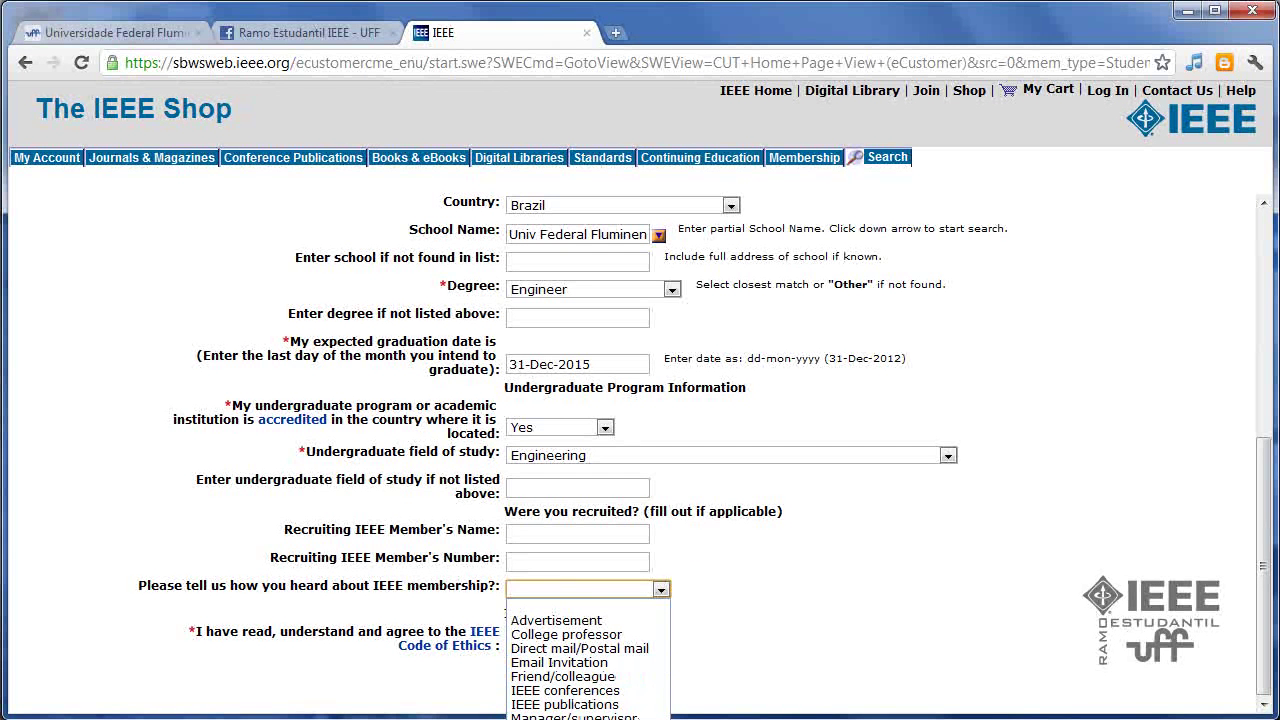
pyautogui.click(575, 715)
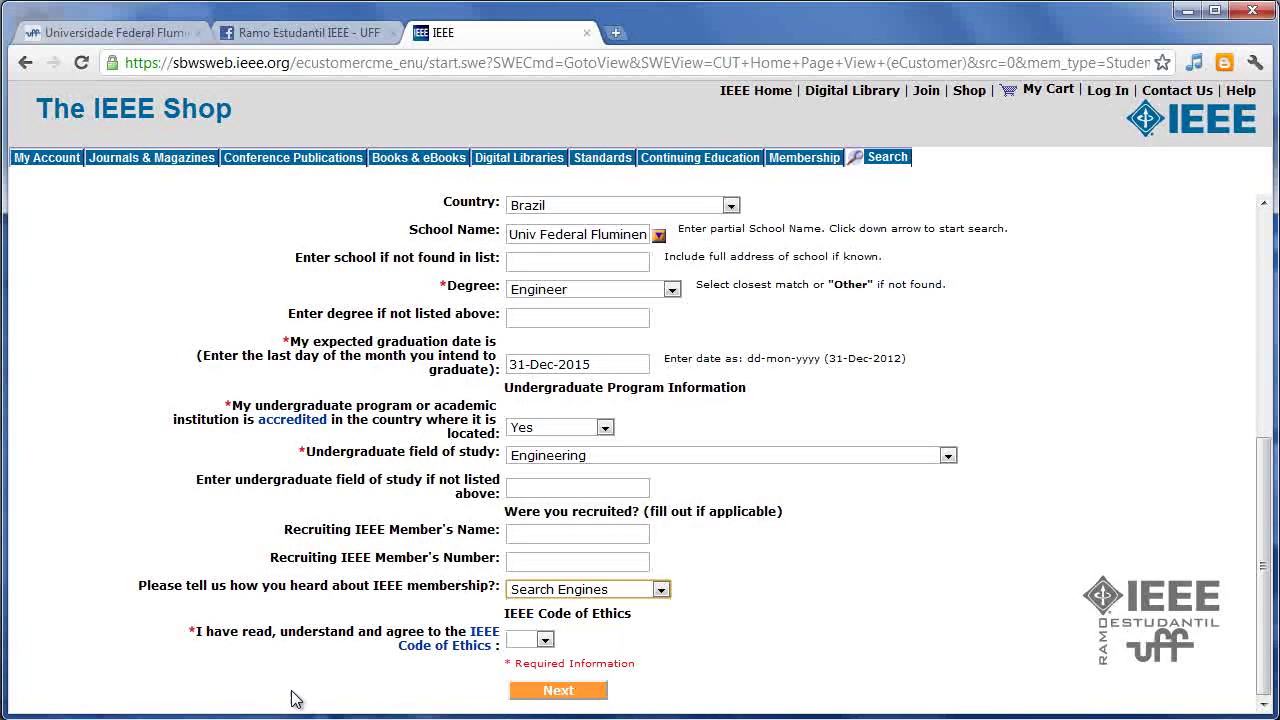
pyautogui.click(547, 641)
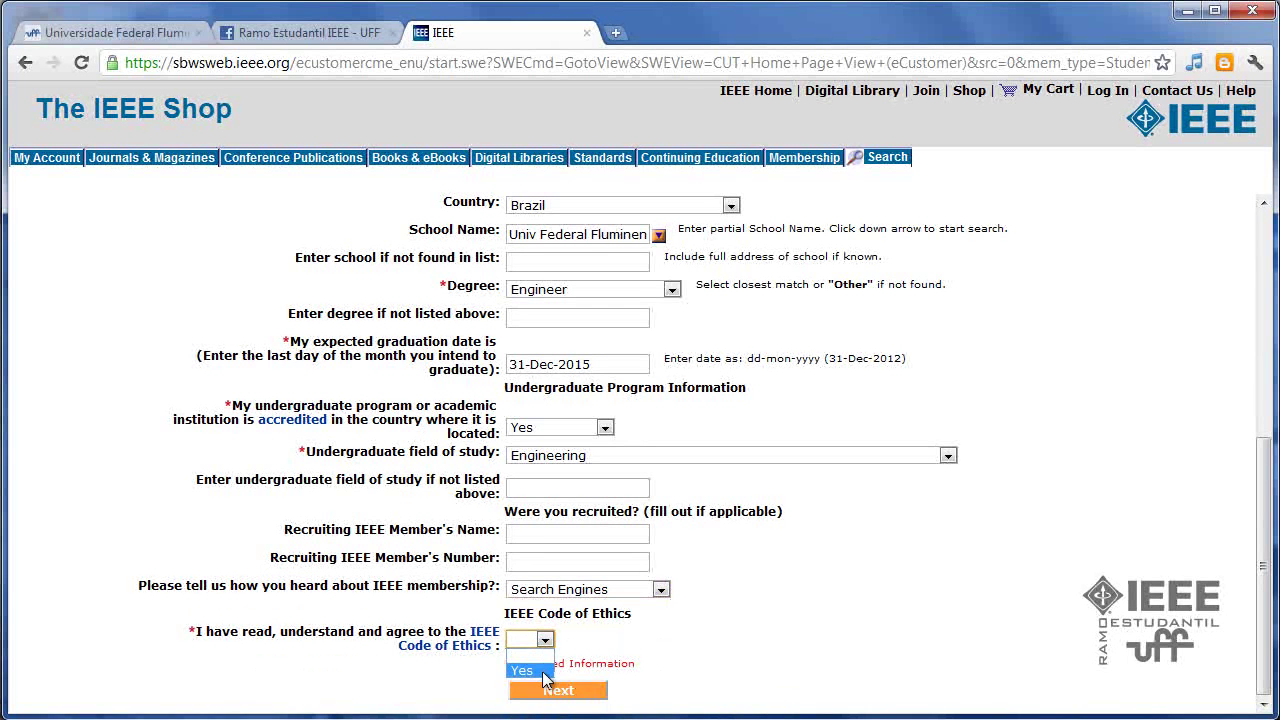
pyautogui.click(546, 671)
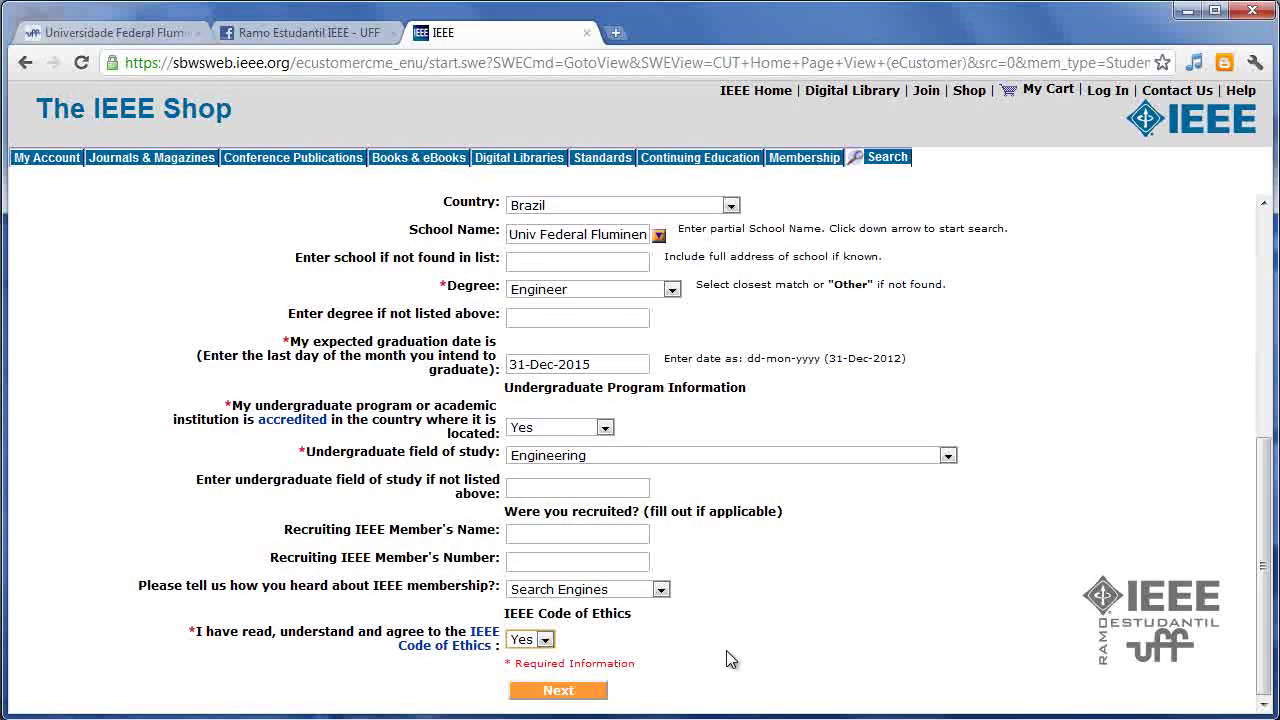
# - Check the completed education information and submit the form to continue the membership application
pyautogui.scroll(1, 728, 652)
pyautogui.scroll(-1, 728, 652)
pyautogui.click(623, 688)
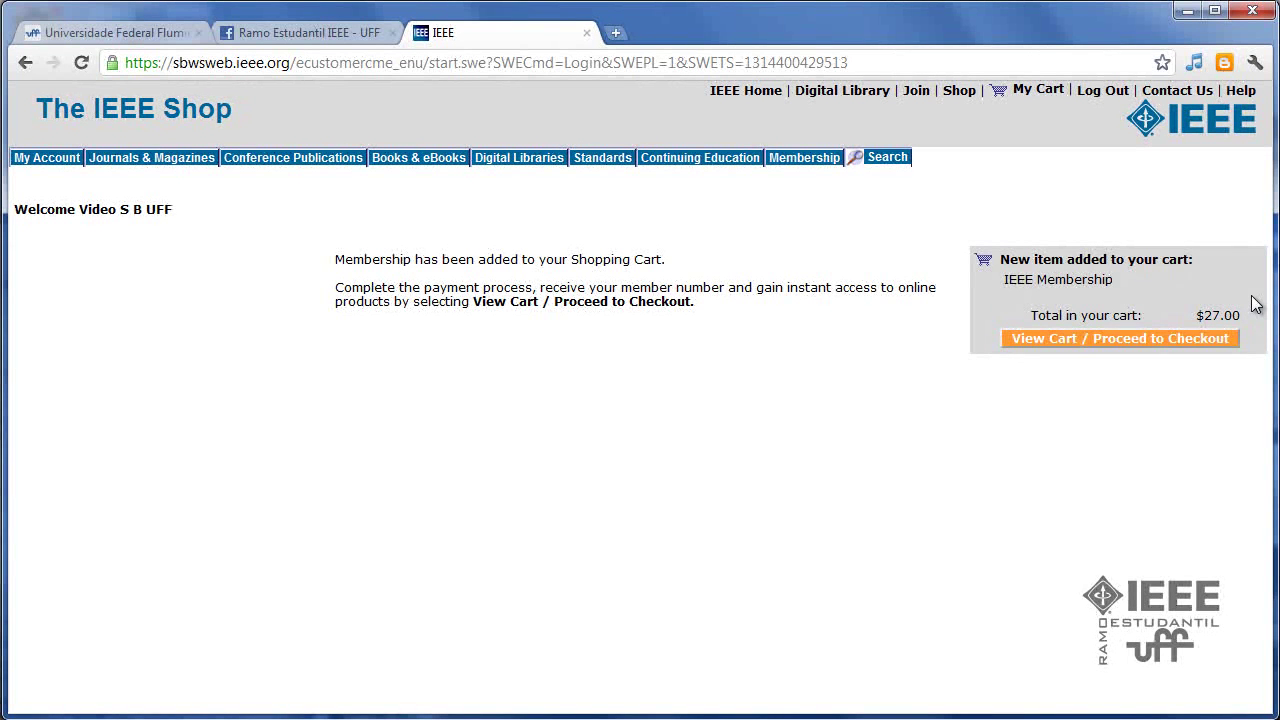
# - Open the membership catalogue and look through the IEEE societies and related organizations available to join
pyautogui.click(798, 160)
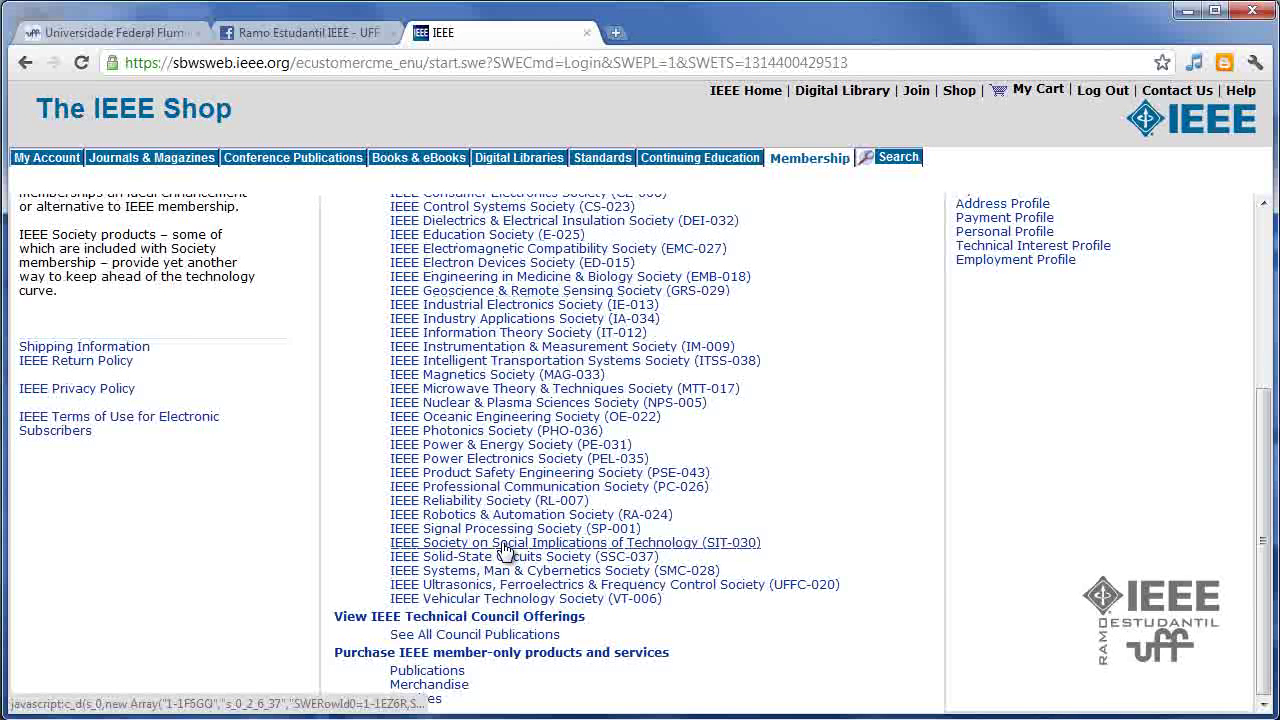
pyautogui.scroll(3, 505, 552)
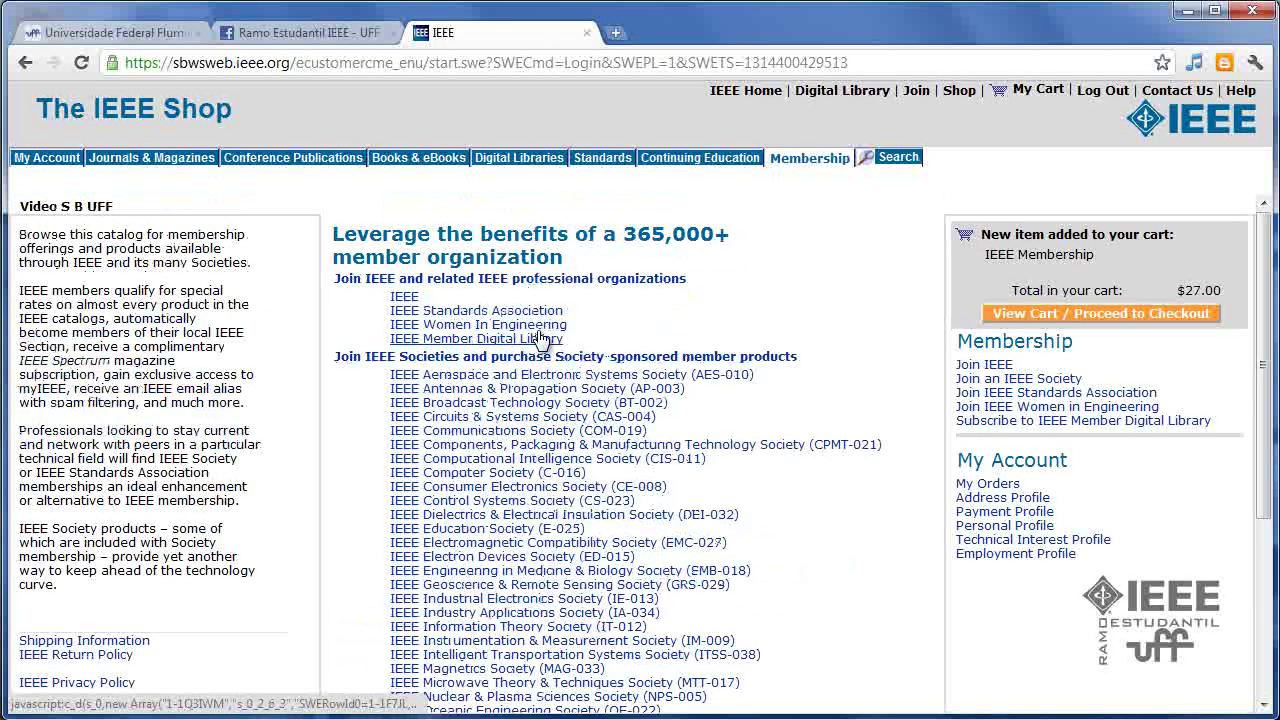
# - Open the IEEE Power & Energy Society (PE-031) offering and add its membership to the cart
pyautogui.scroll(-3, 540, 338)
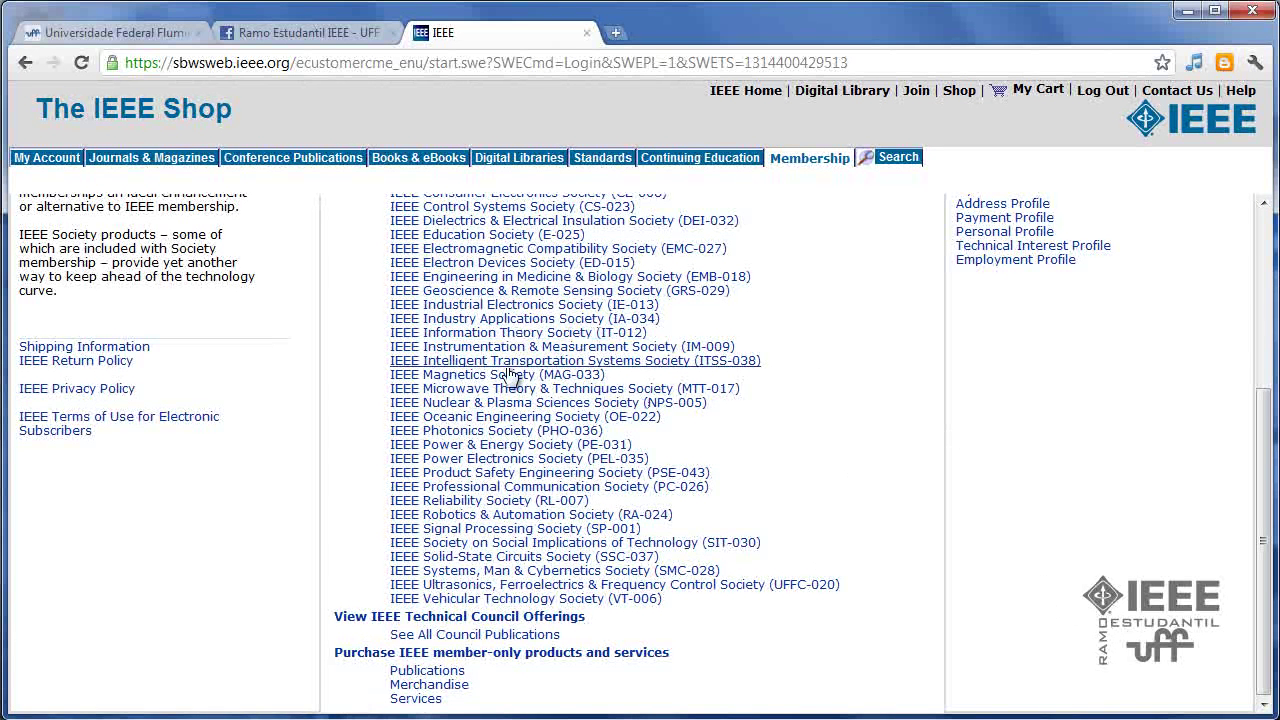
pyautogui.click(518, 446)
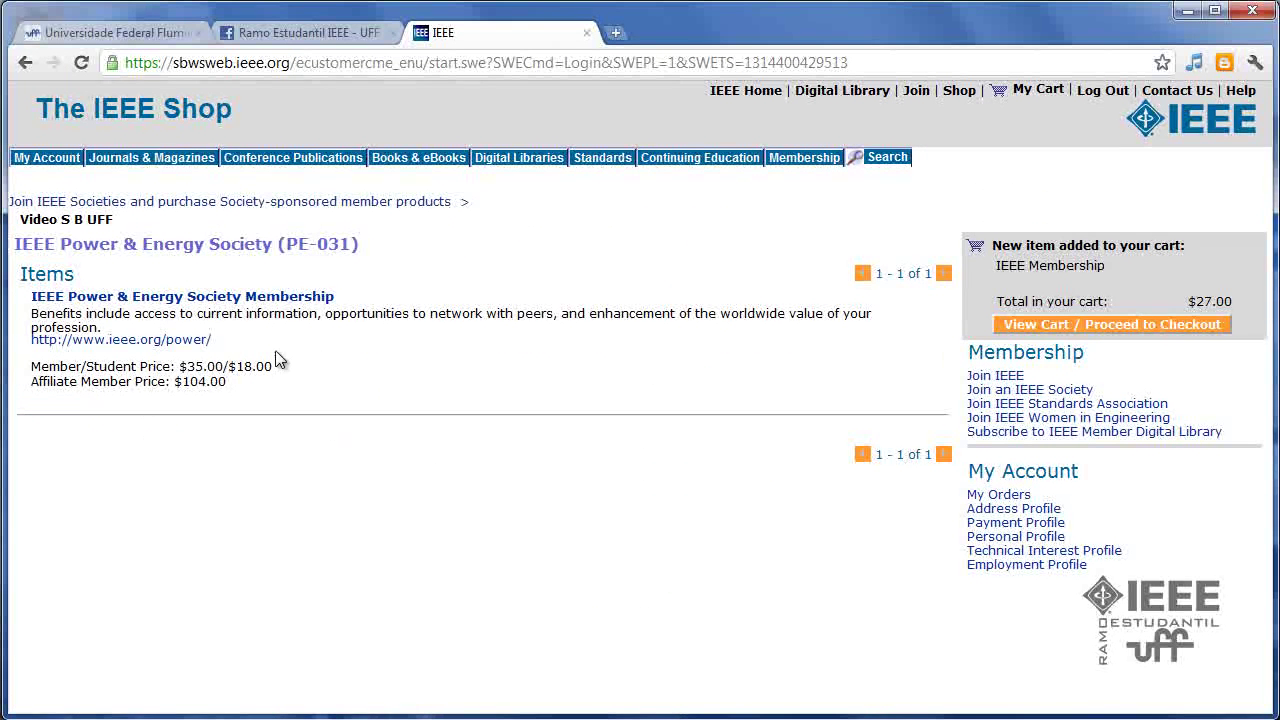
pyautogui.click(262, 298)
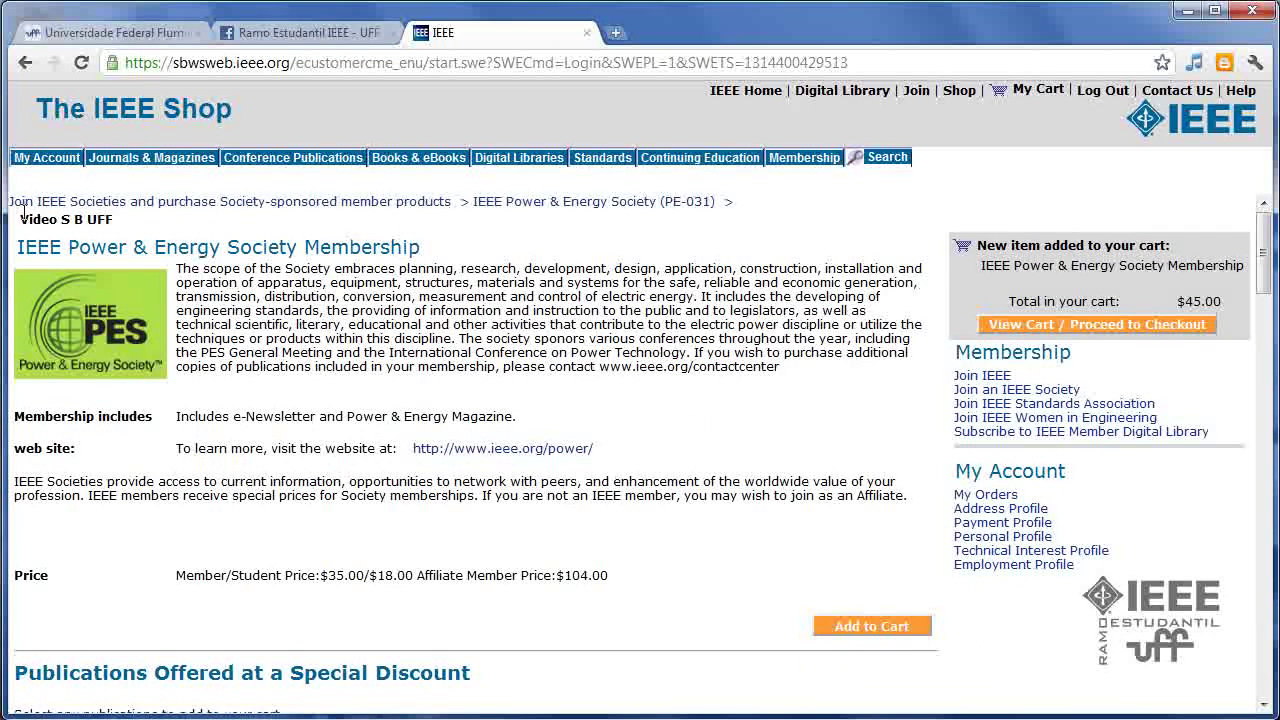
# - Open the cart, review the two memberships and order totals, and proceed to checkout
pyautogui.click(1041, 324)
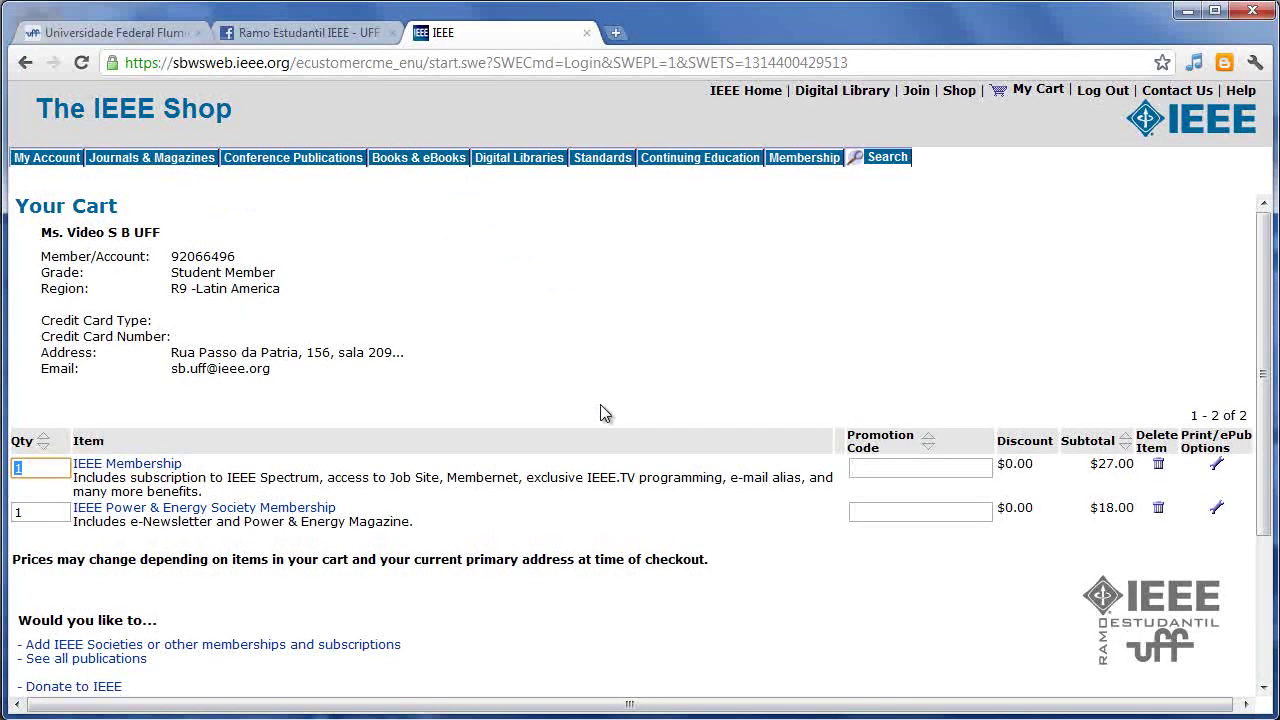
pyautogui.scroll(-2, 600, 414)
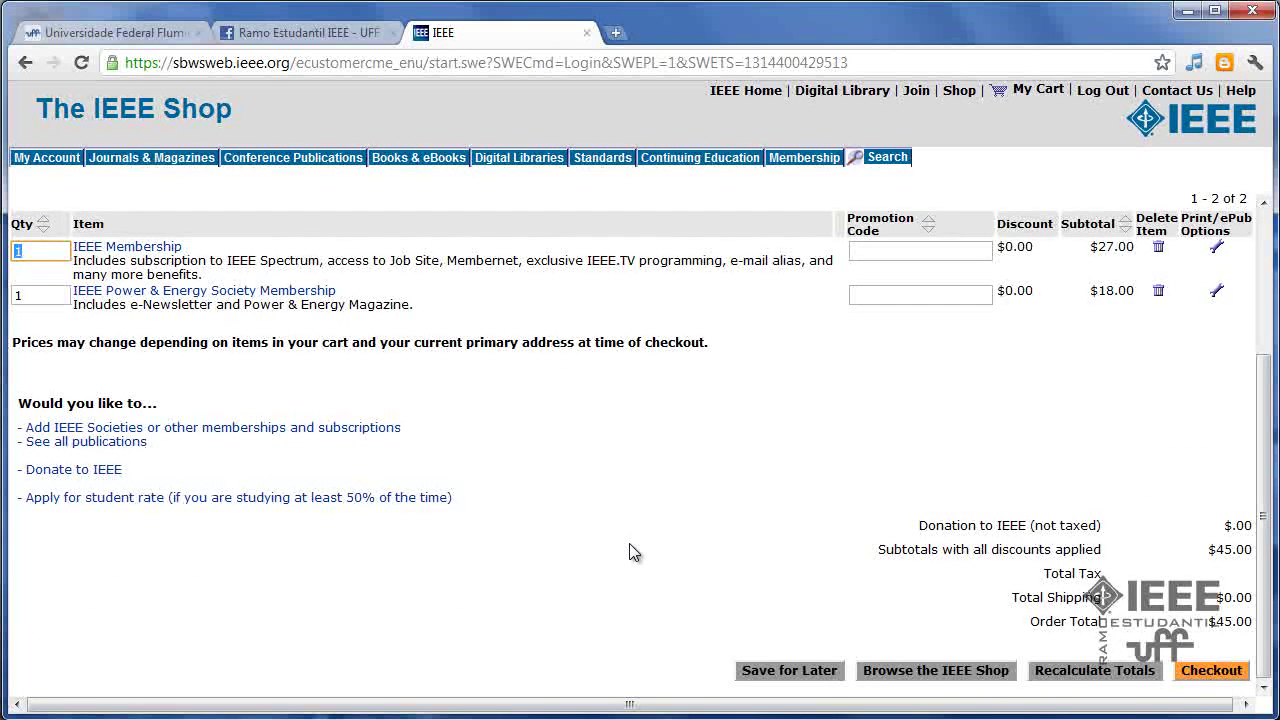
pyautogui.scroll(2, 629, 543)
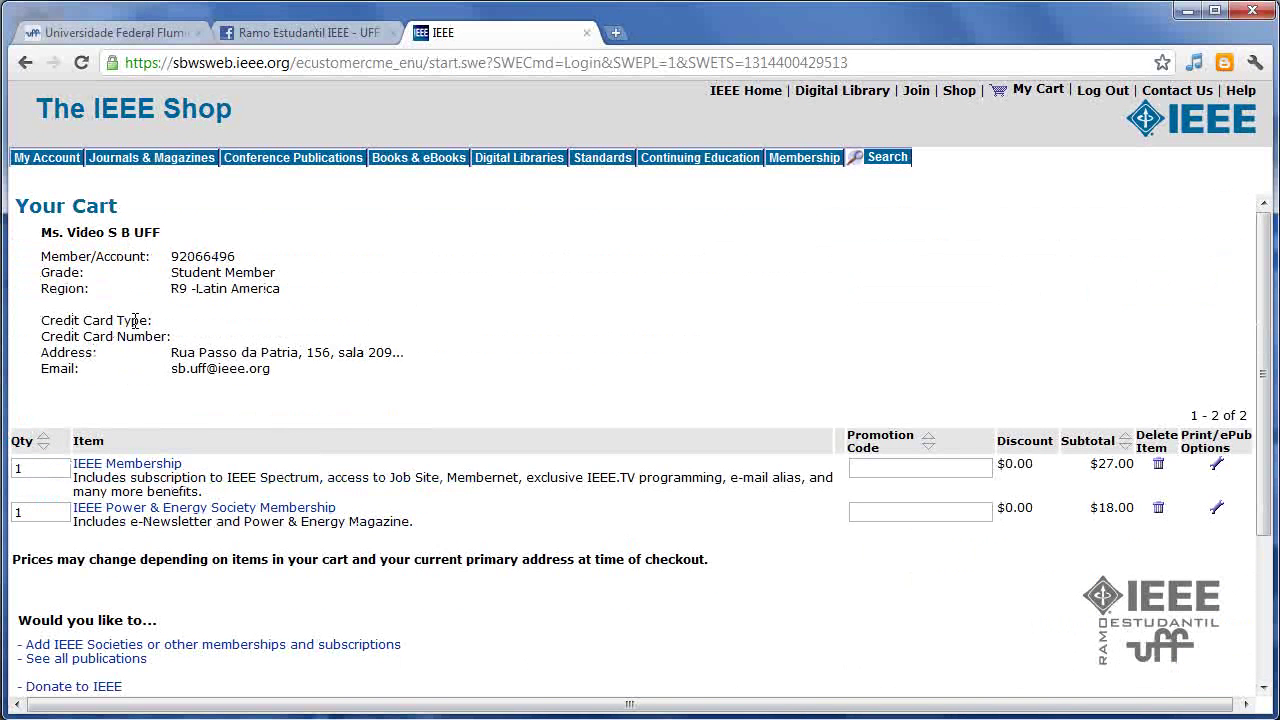
pyautogui.scroll(-2, 134, 320)
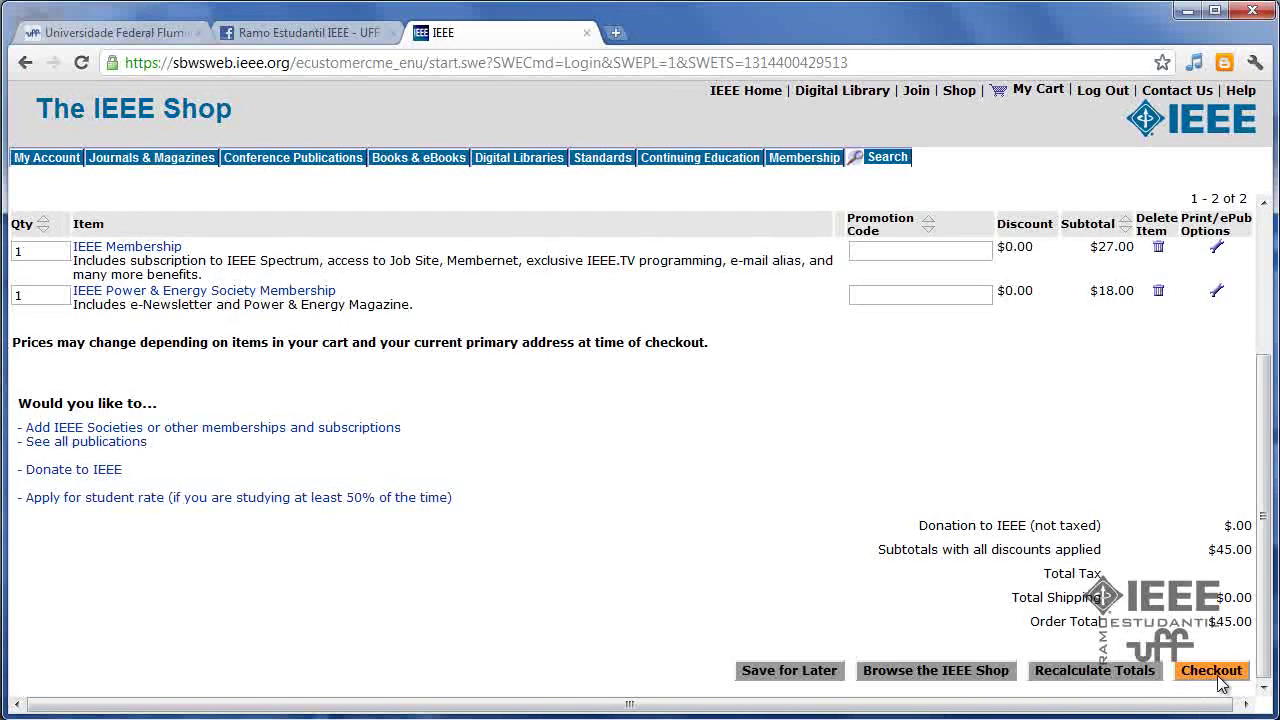
pyautogui.click(1208, 670)
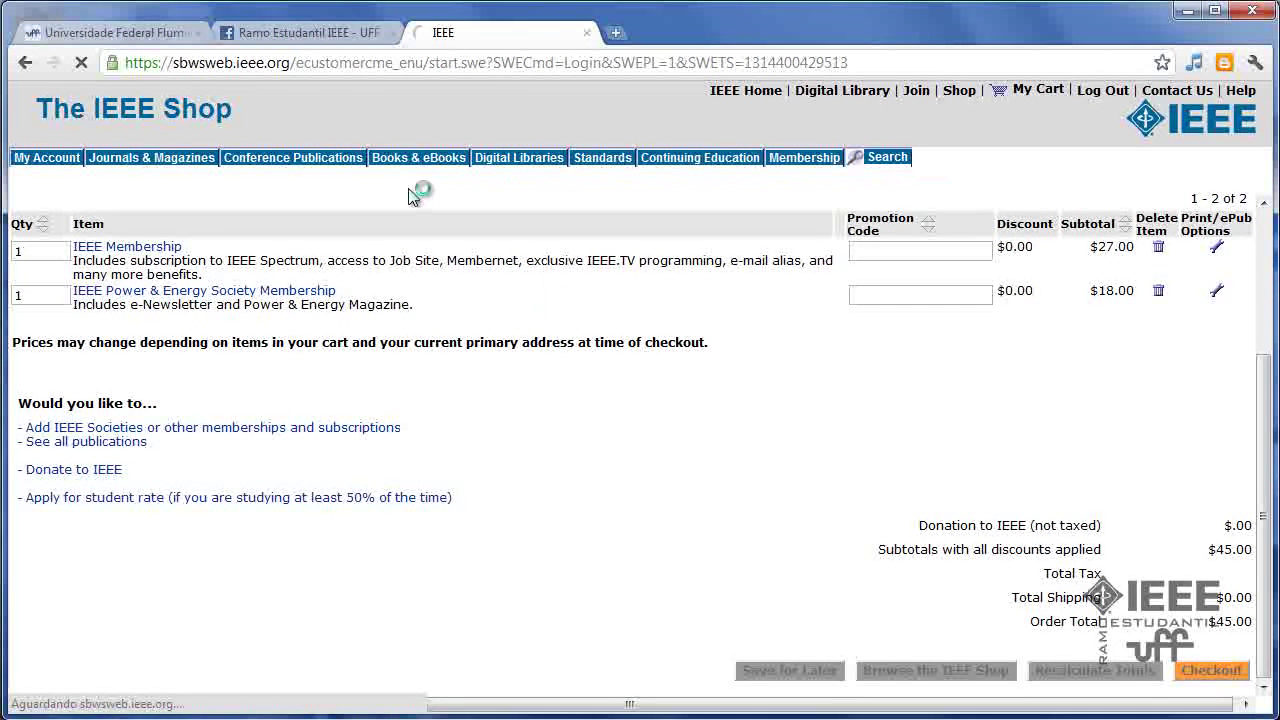
pyautogui.click(50, 160)
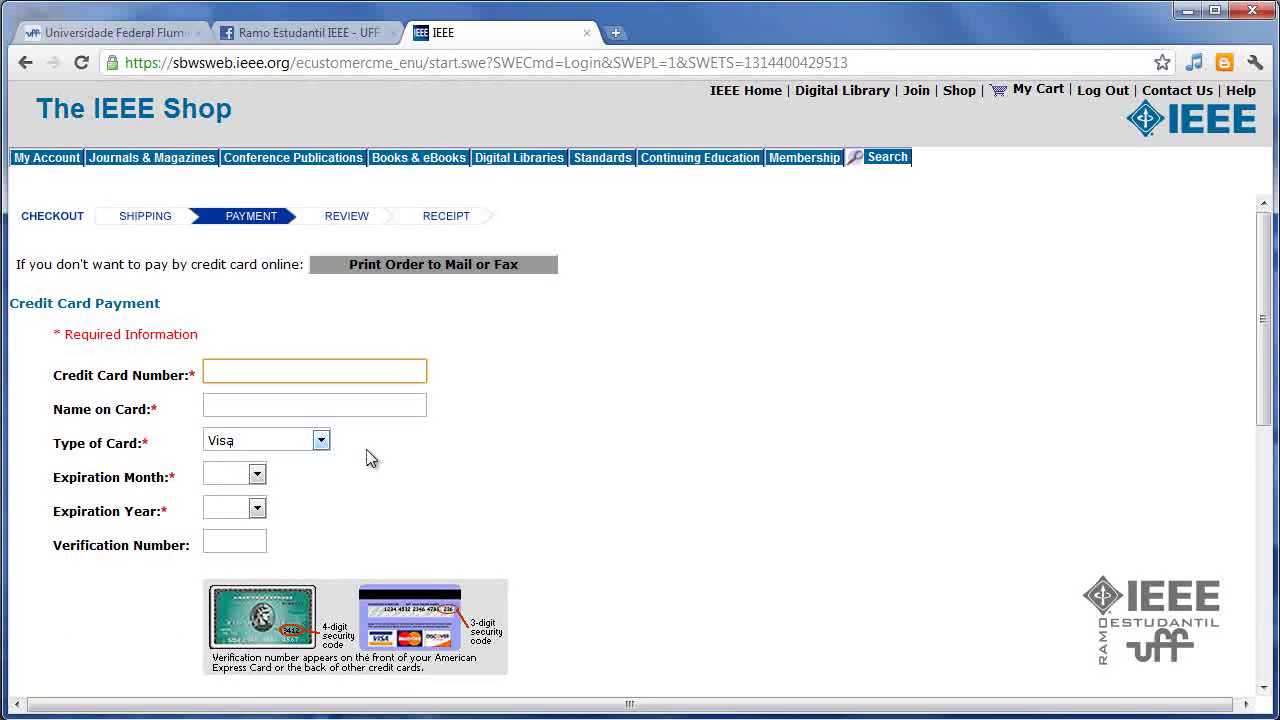
# - Examine the payment form's credit card fields, billing address fields and the option to print the order for mail or fax
pyautogui.scroll(-10, 600, 520)
pyautogui.scroll(8, 683, 526)
pyautogui.scroll(-1, 743, 470)
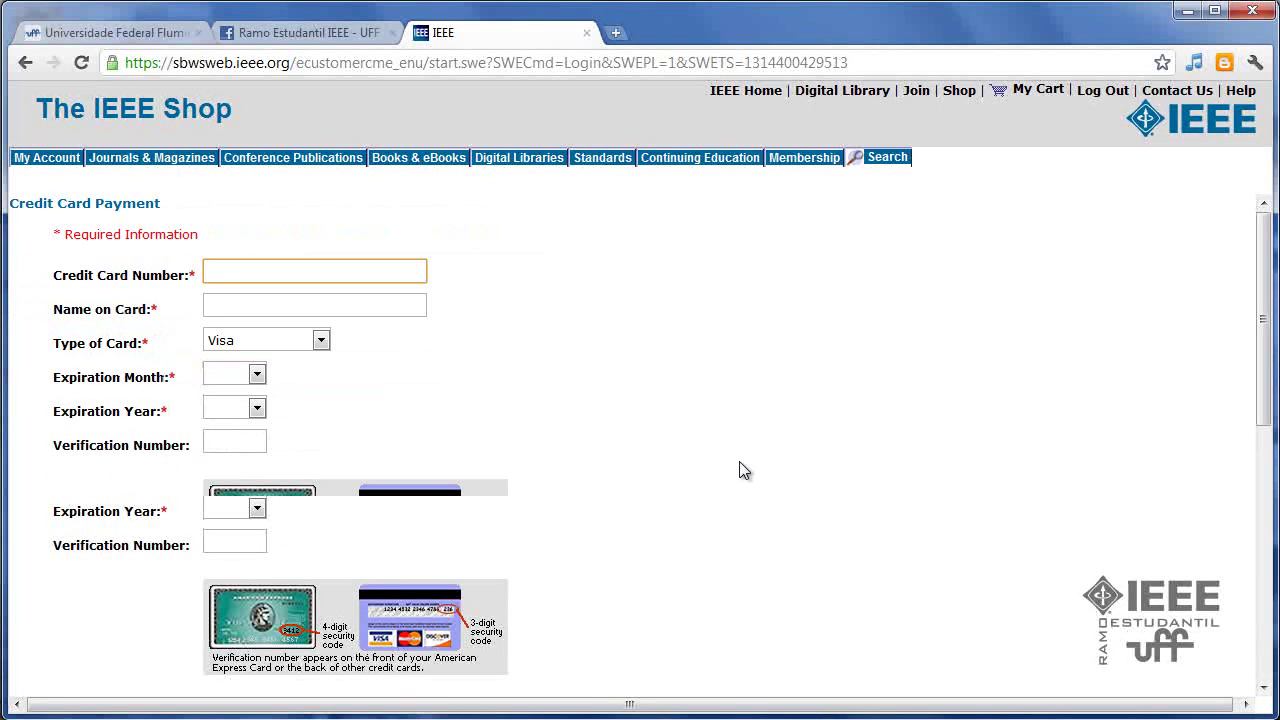
pyautogui.scroll(-5, 743, 470)
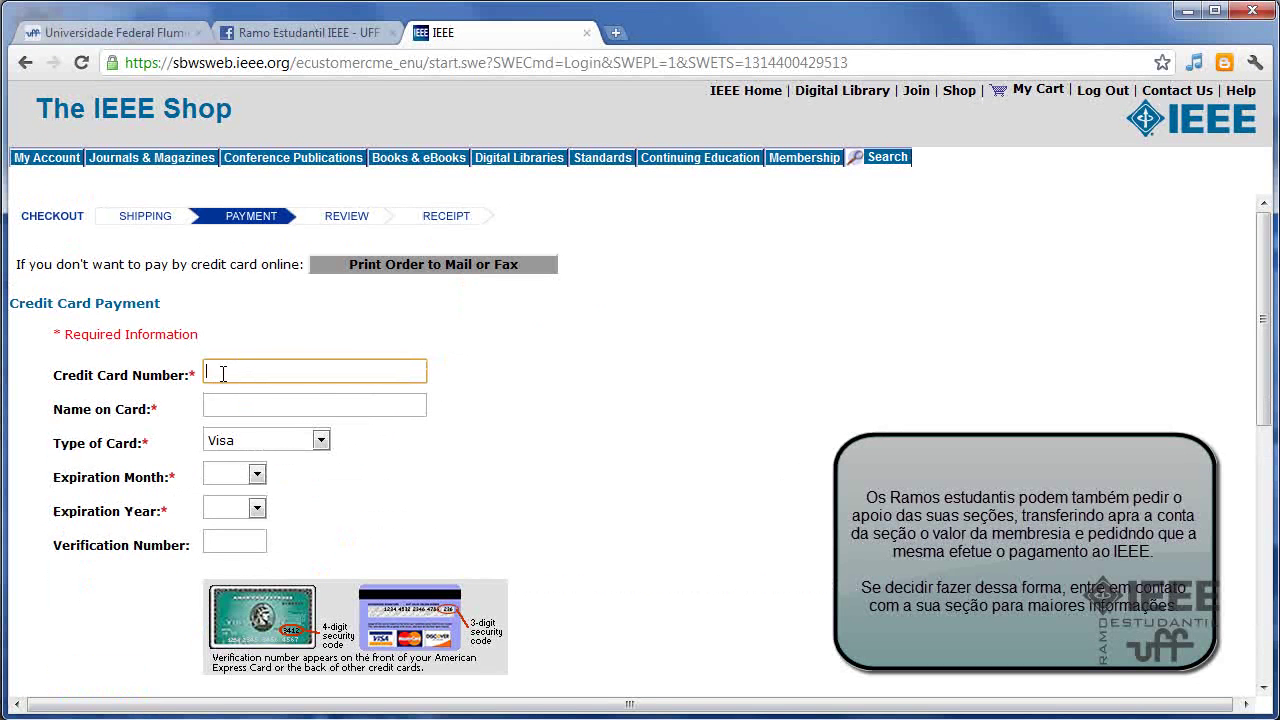
pyautogui.click(222, 405)
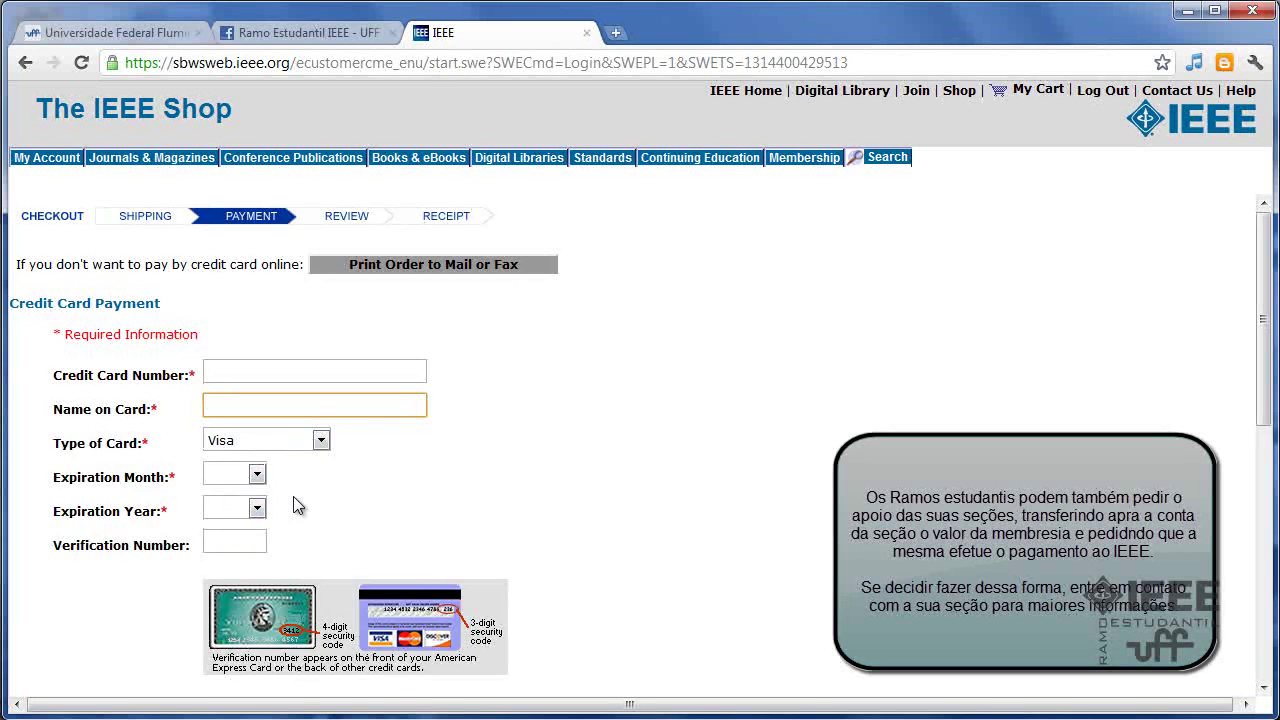
pyautogui.scroll(-3, 290, 495)
pyautogui.scroll(-2, 285, 487)
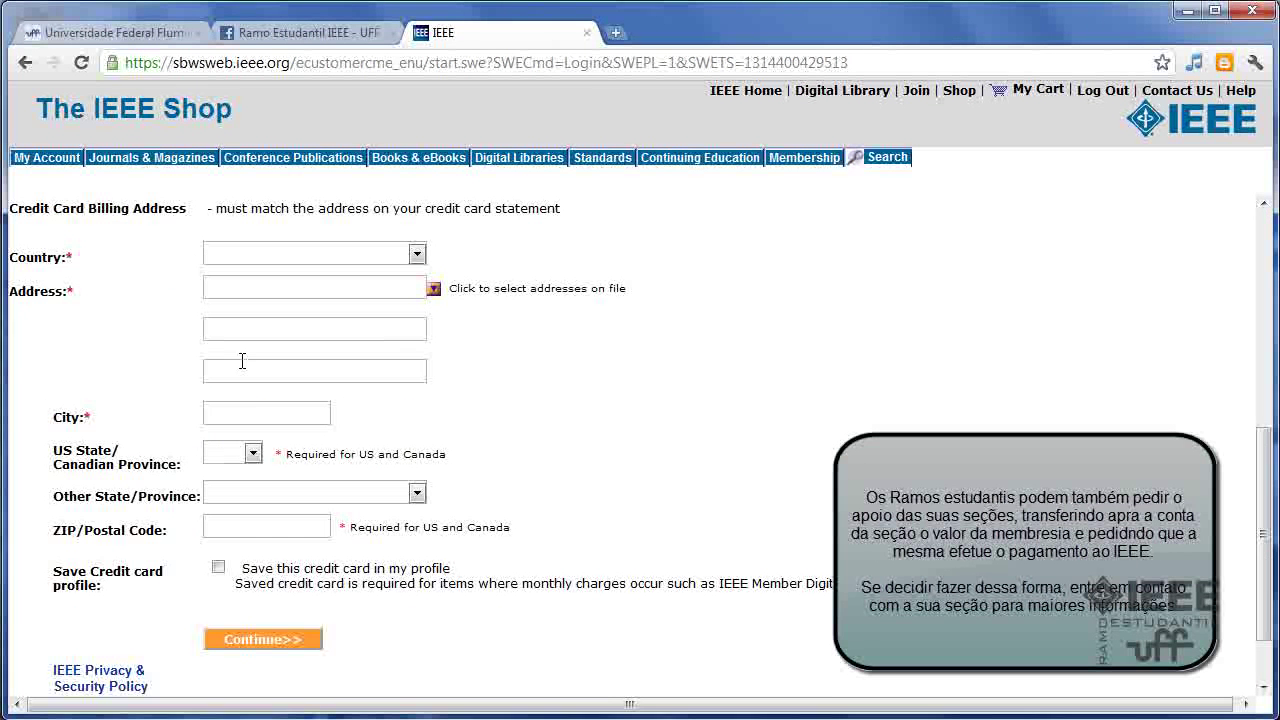
pyautogui.scroll(1, 200, 420)
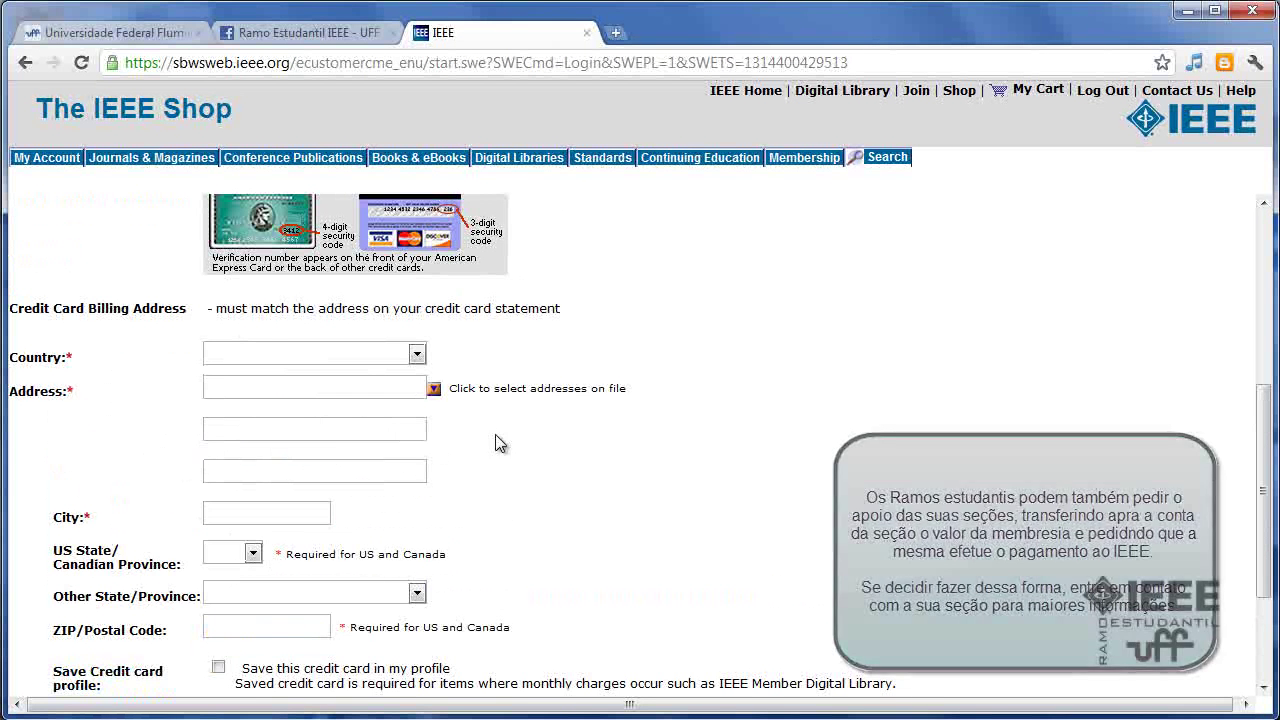
pyautogui.scroll(-2, 220, 460)
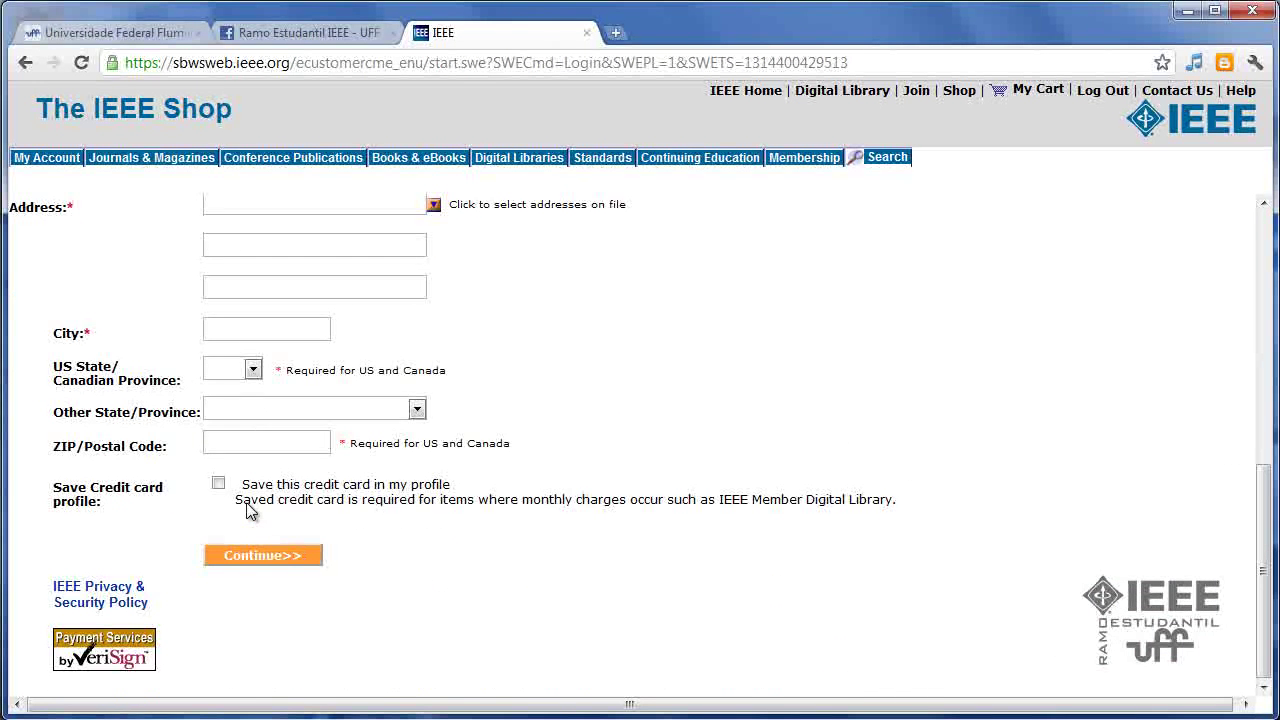
pyautogui.click(261, 554)
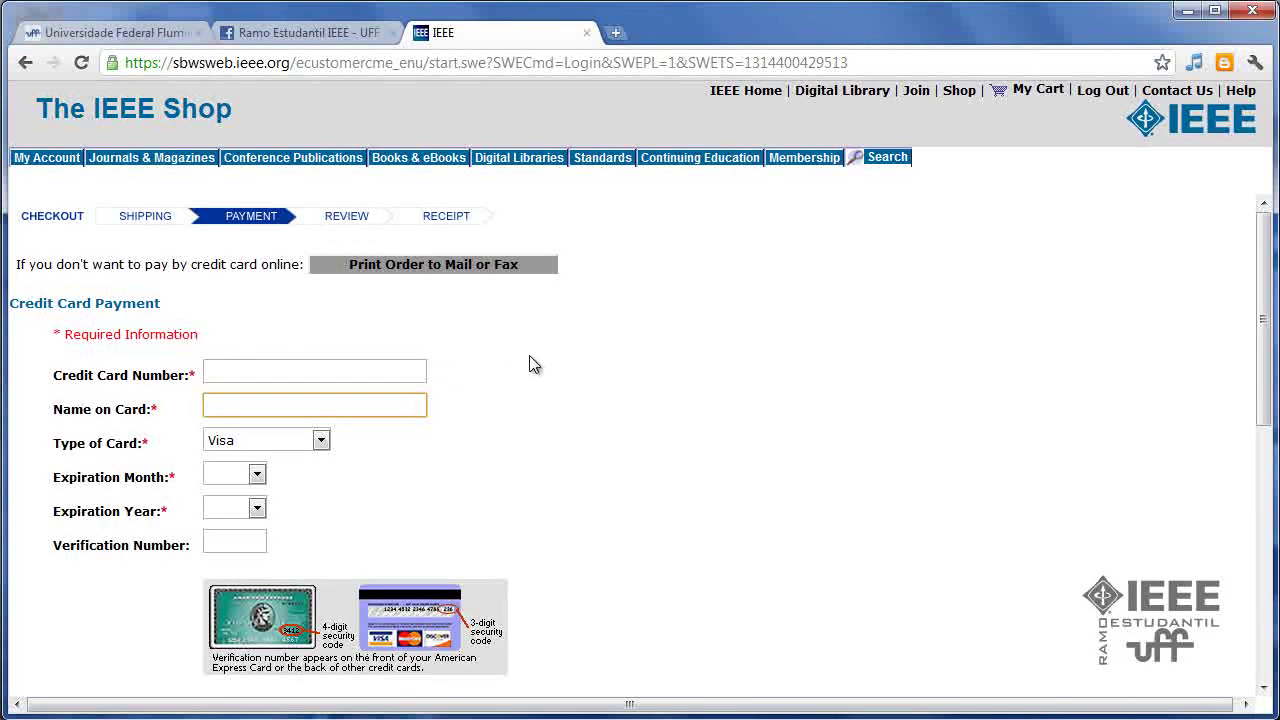
pyautogui.scroll(-2, 533, 364)
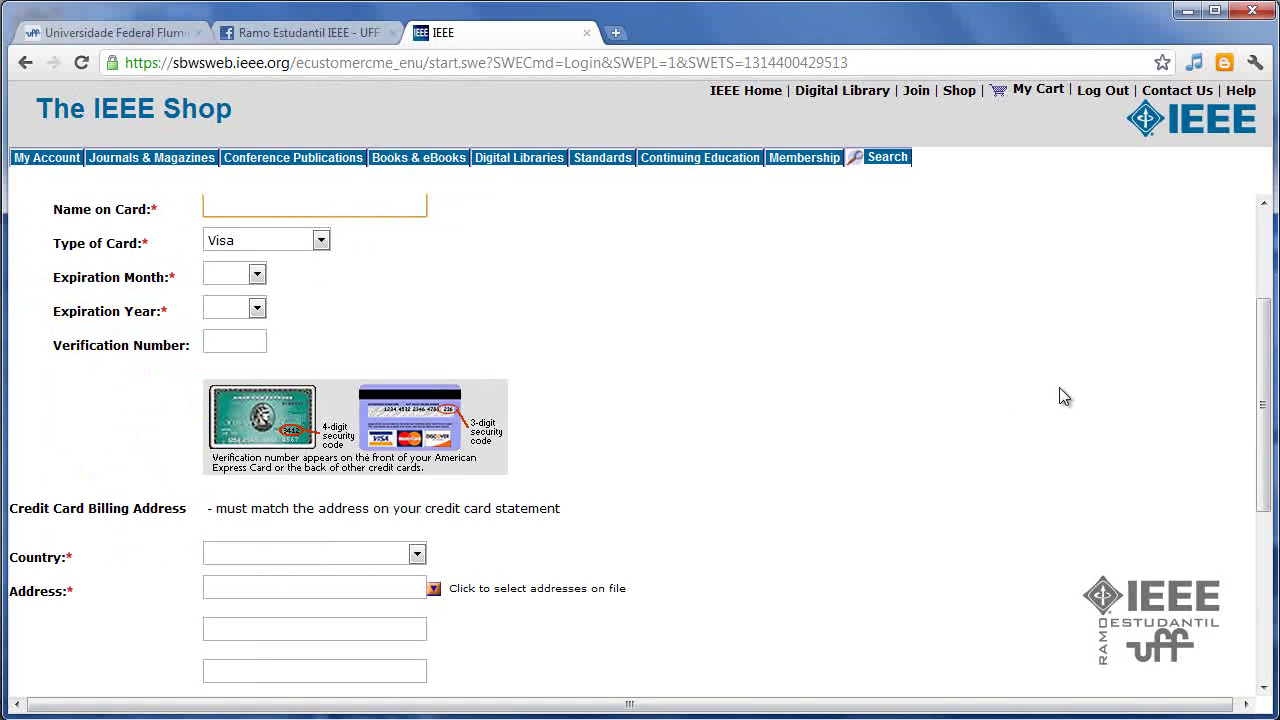
pyautogui.scroll(2, 478, 331)
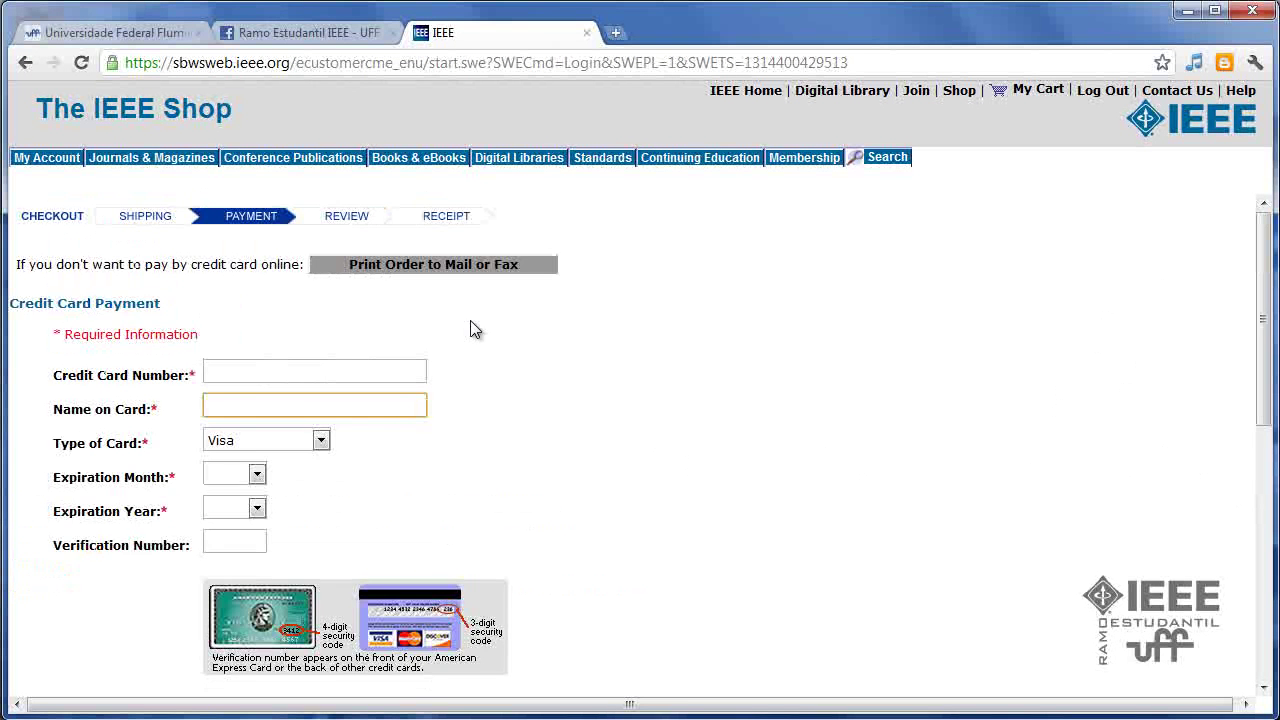
pyautogui.scroll(-6, 498, 408)
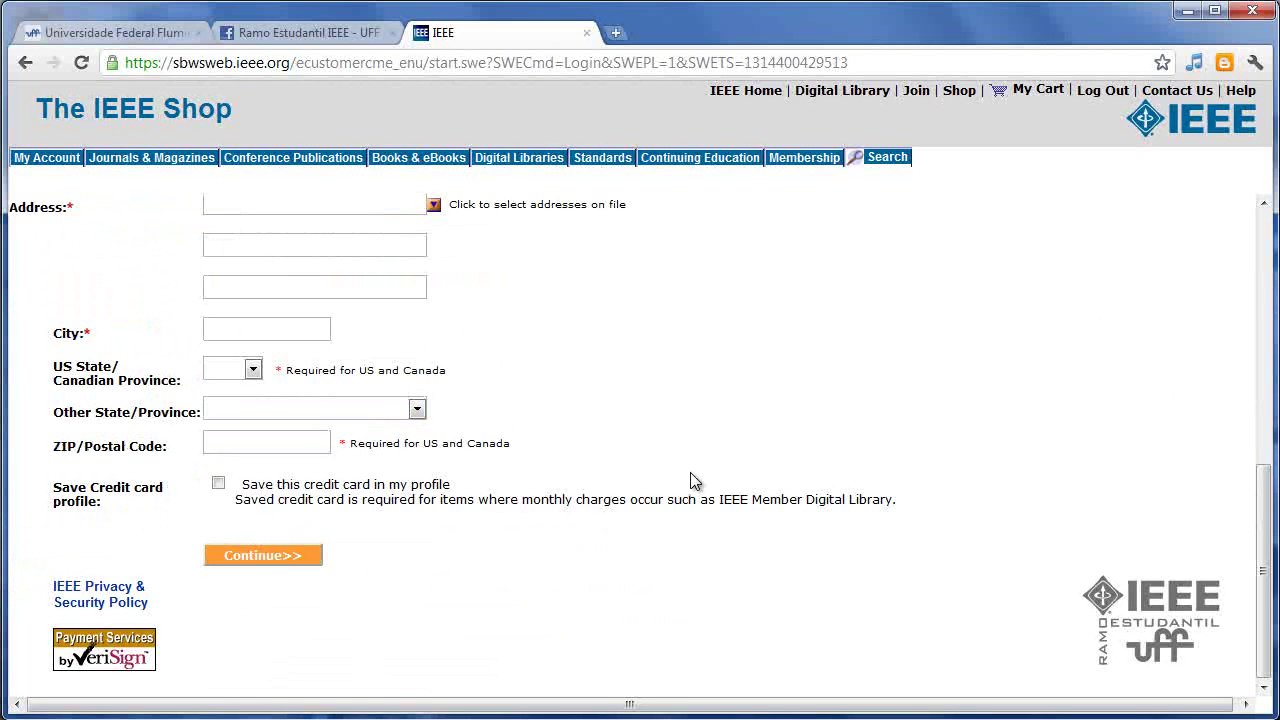
pyautogui.scroll(8, 695, 481)
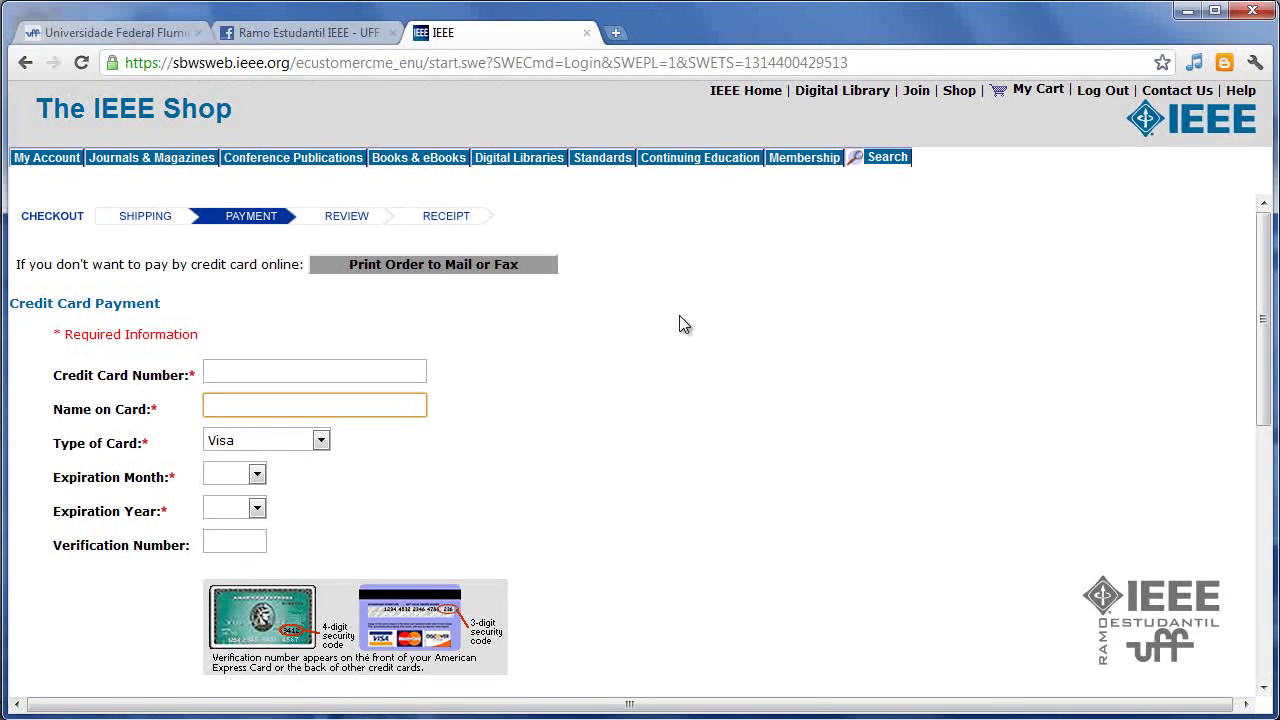
# - Switch to the Ramo Estudantil IEEE - UFF Facebook page, highlight its web address, and bring up the Word document with the contact e-mail
pyautogui.click(313, 33)
pyautogui.moveTo(310, 62); pyautogui.dragTo(124, 64)
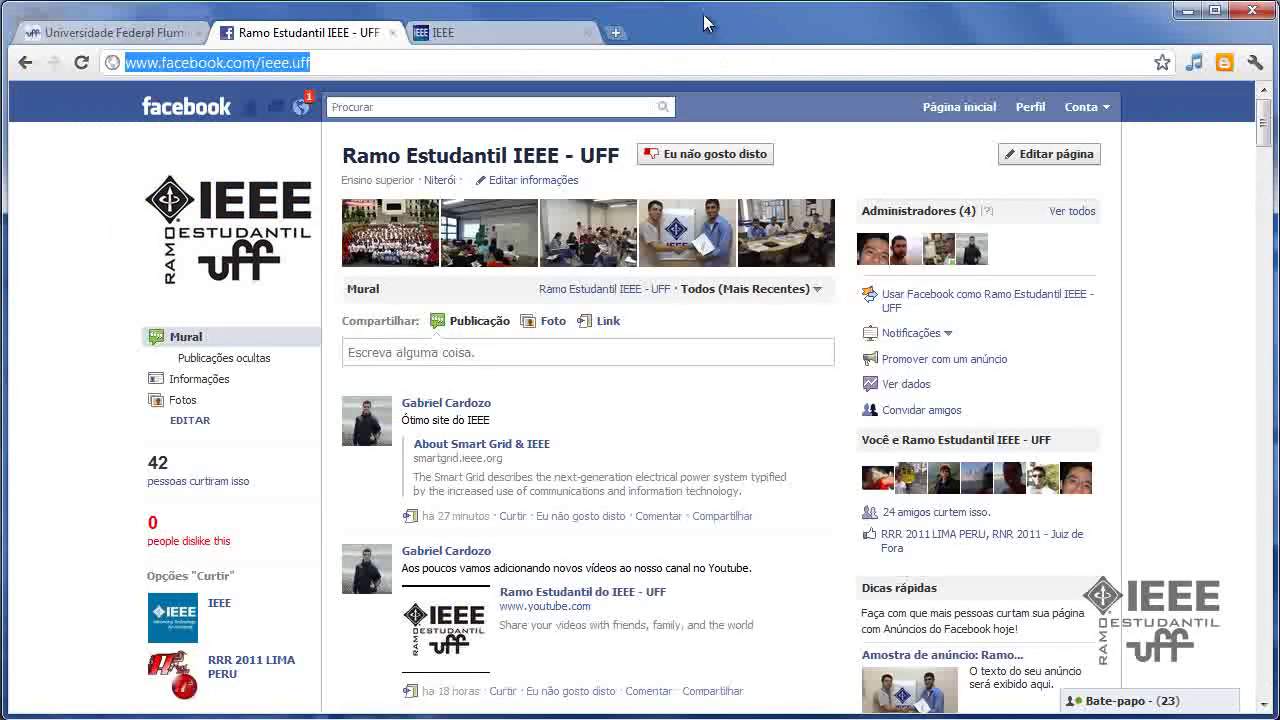
pyautogui.click(698, 290)
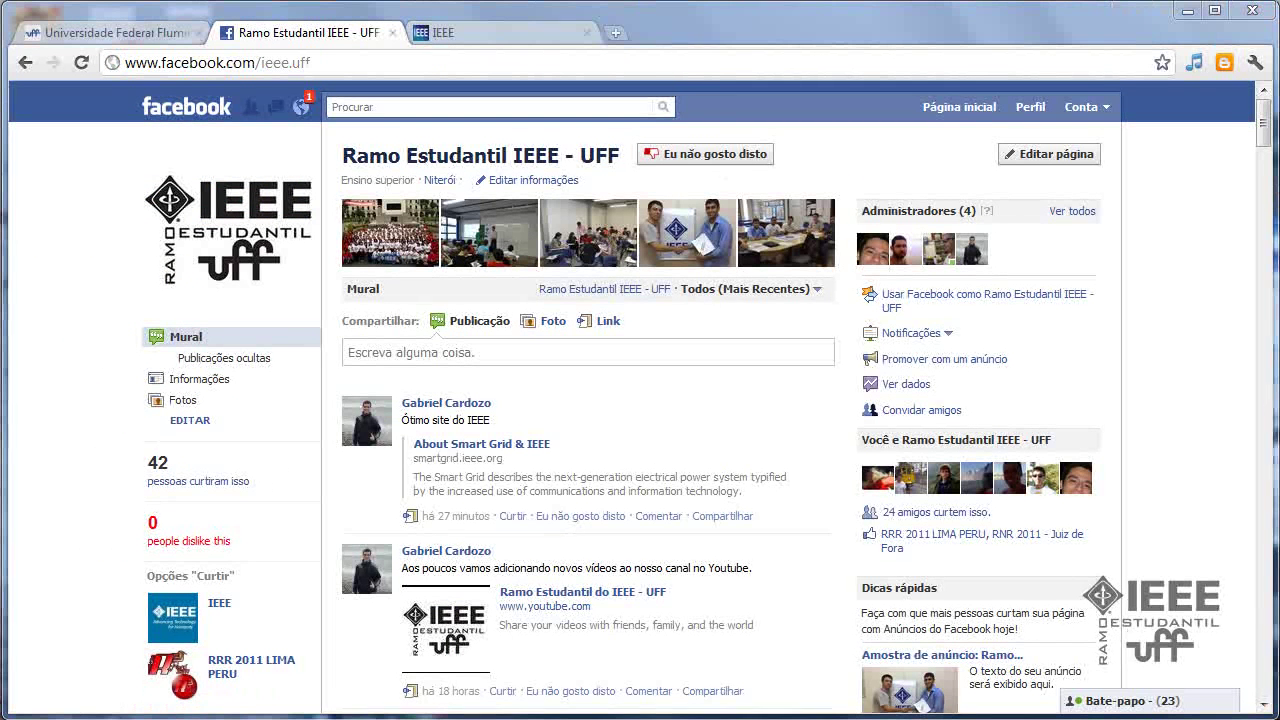
pyautogui.hotkey('alt', 'Tab')
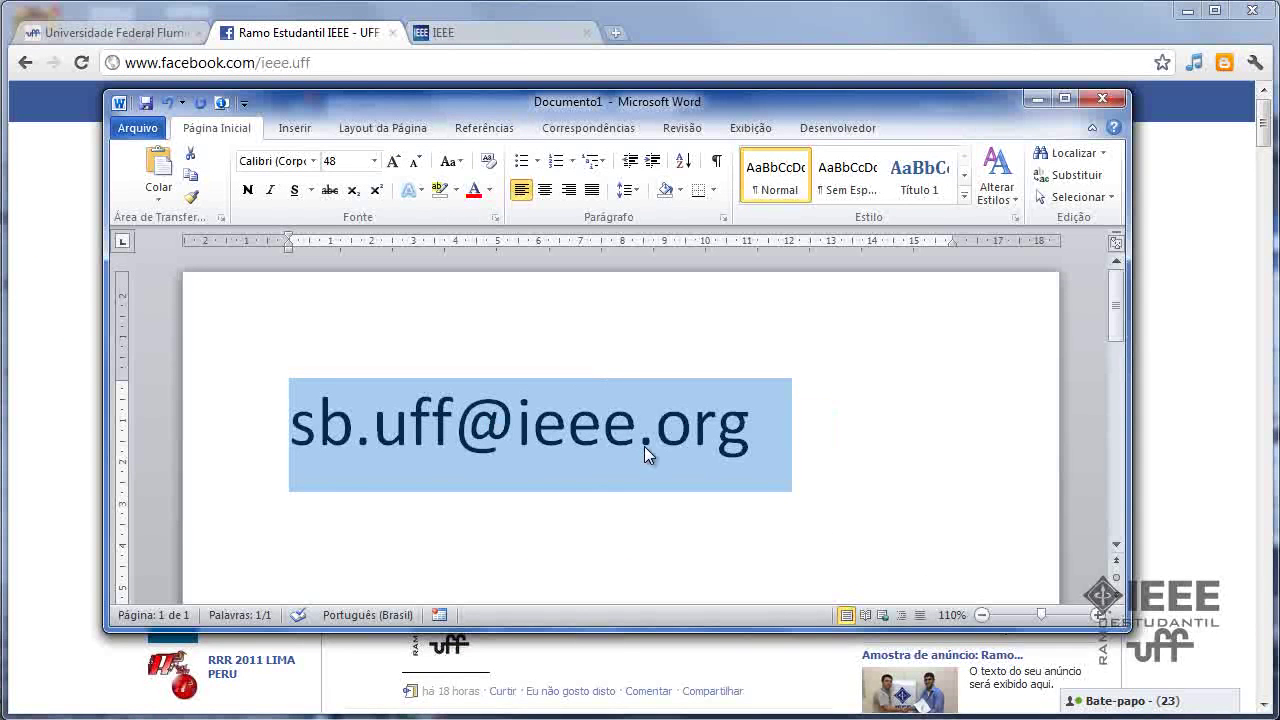